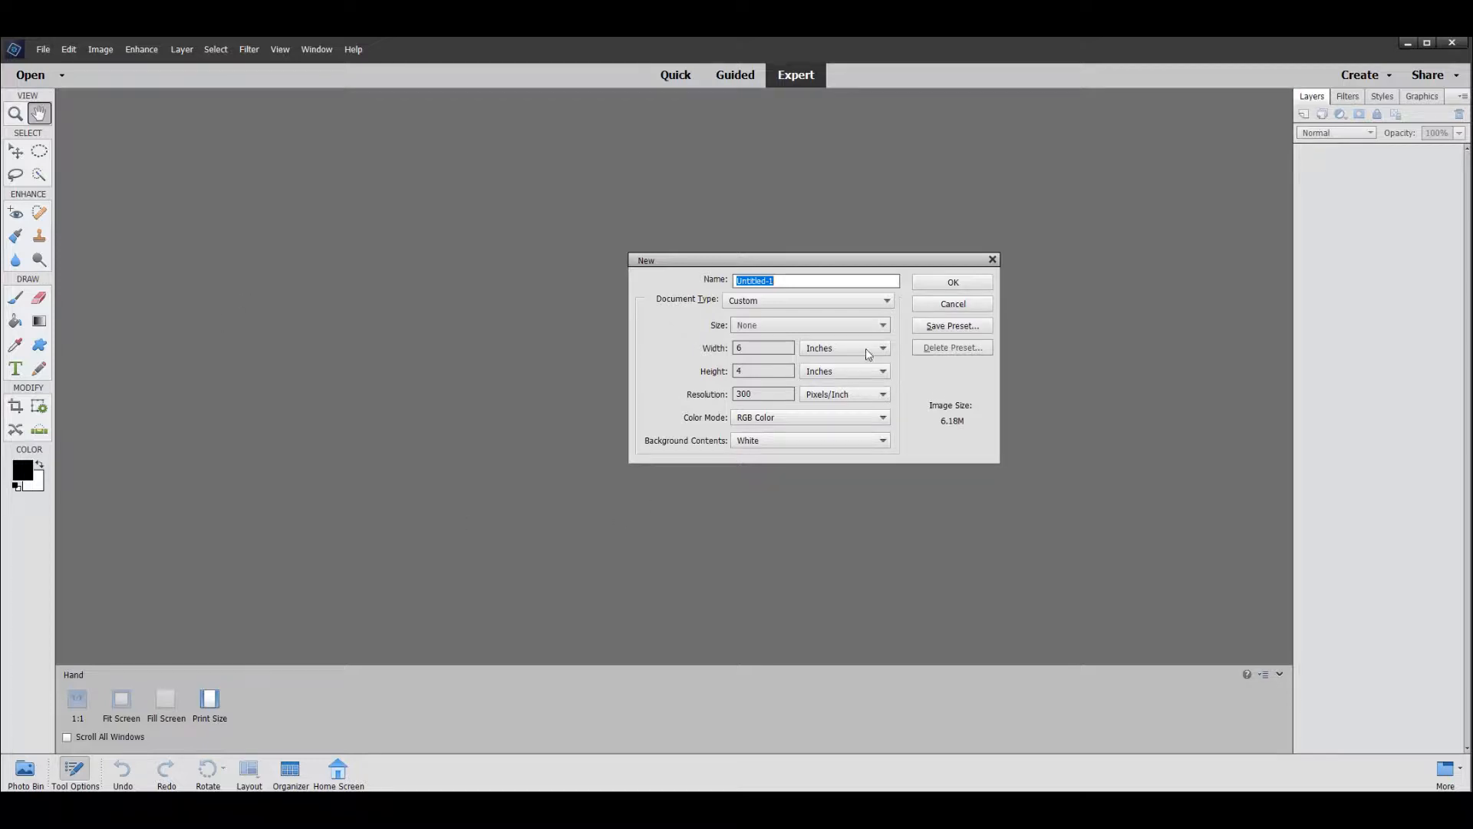
- Create a blank document 10 inches wide and 8 inches high
left_click(764, 347)
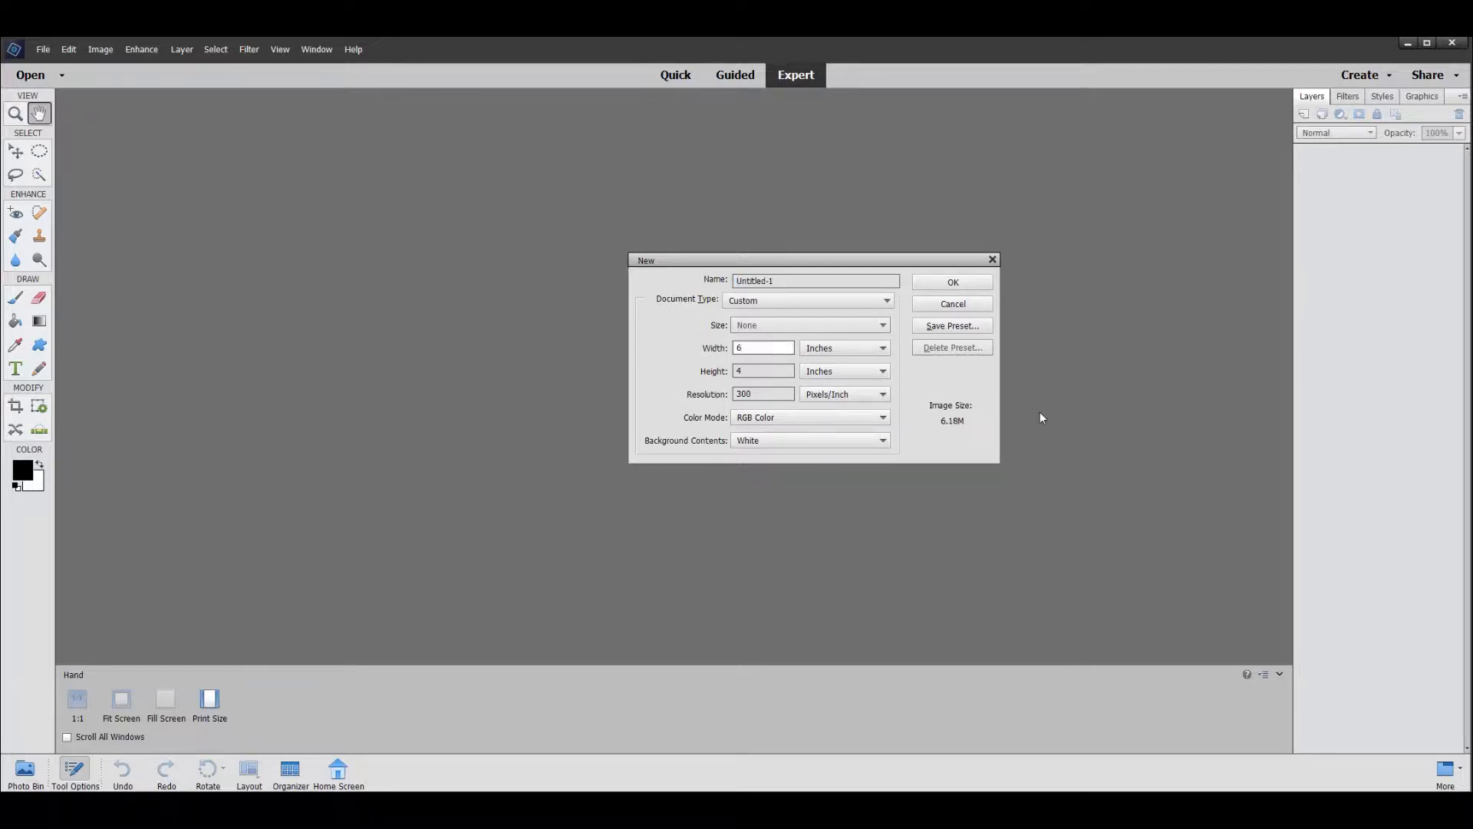
key("BackSpace")
type("10")
key("Tab")
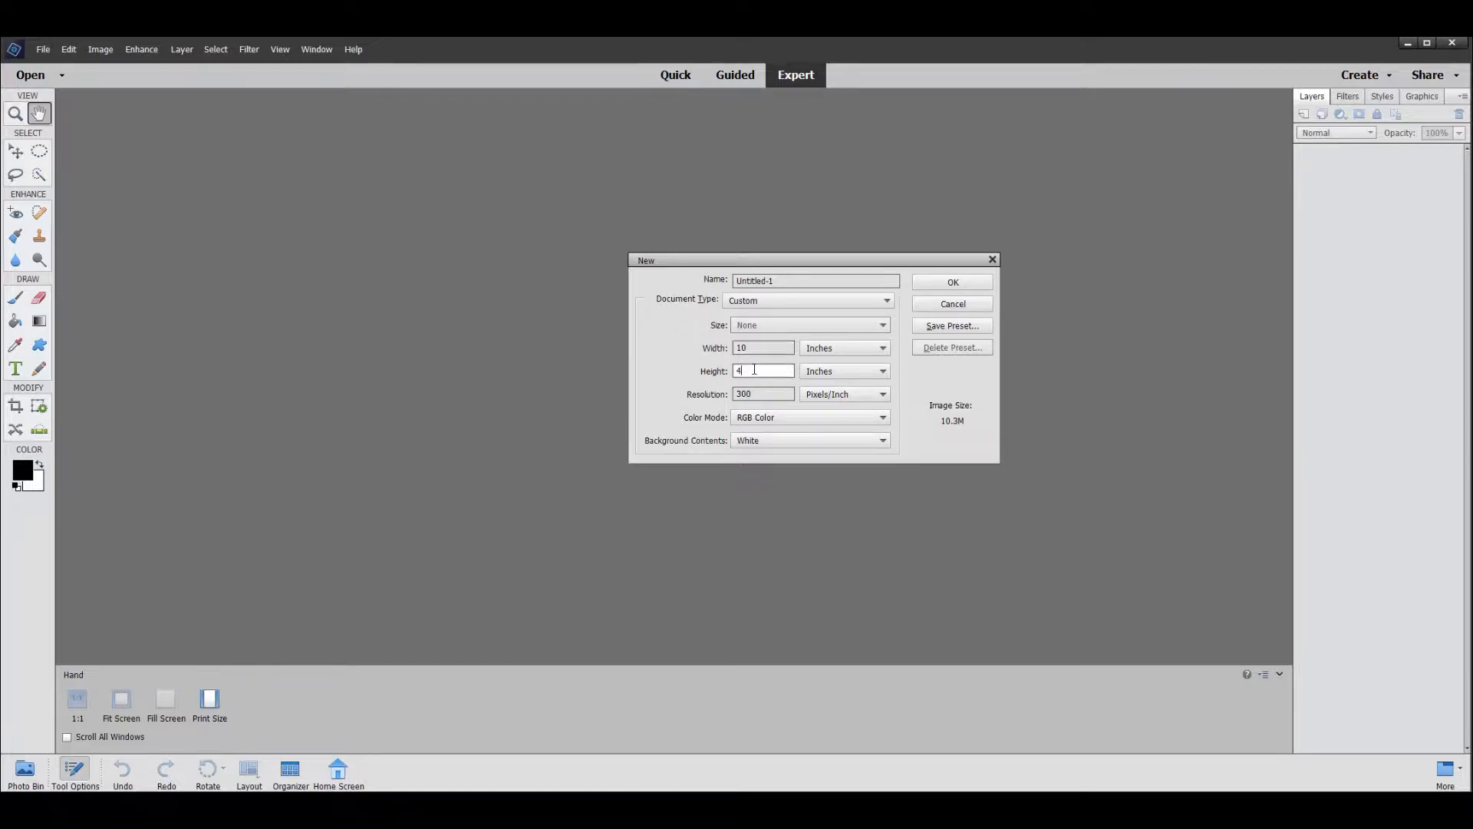
key("BackSpace")
type("8")
left_click(953, 283)
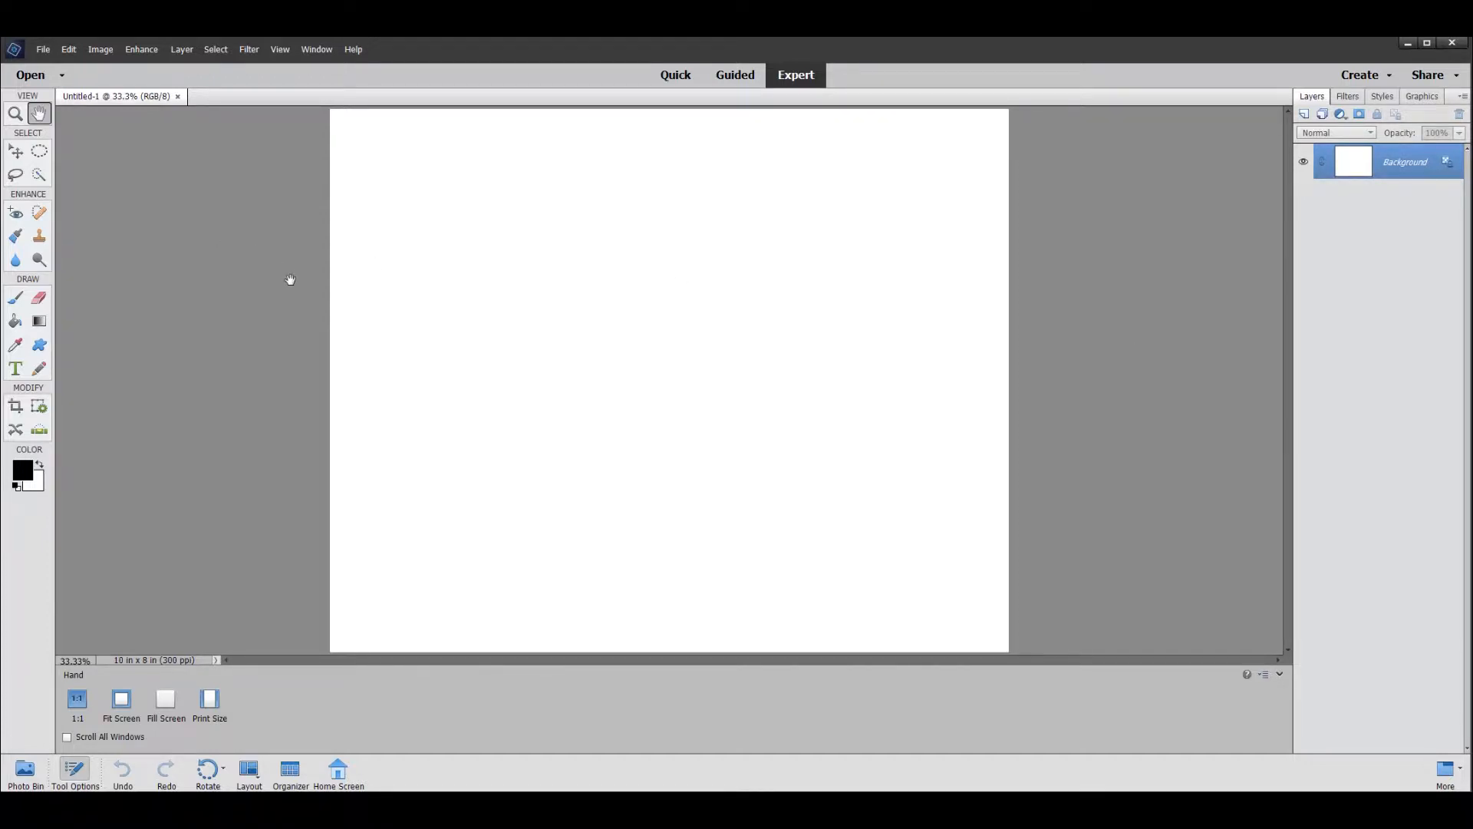
- Place the photo IMG_IV_3160 from the Christmas 2018 folder, scaled to about 62%, in the page's upper-right area
left_click(44, 50)
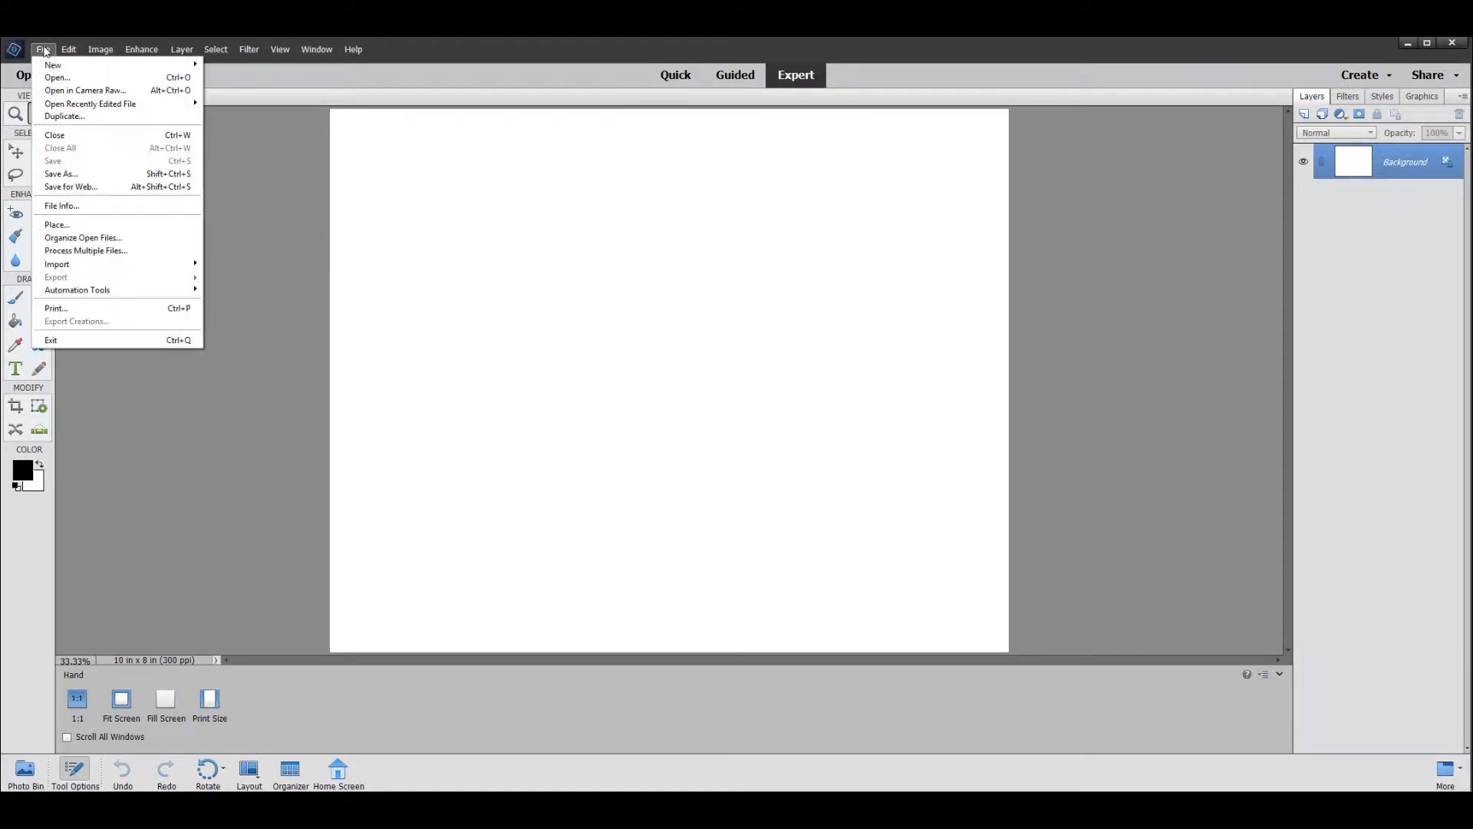
left_click(54, 225)
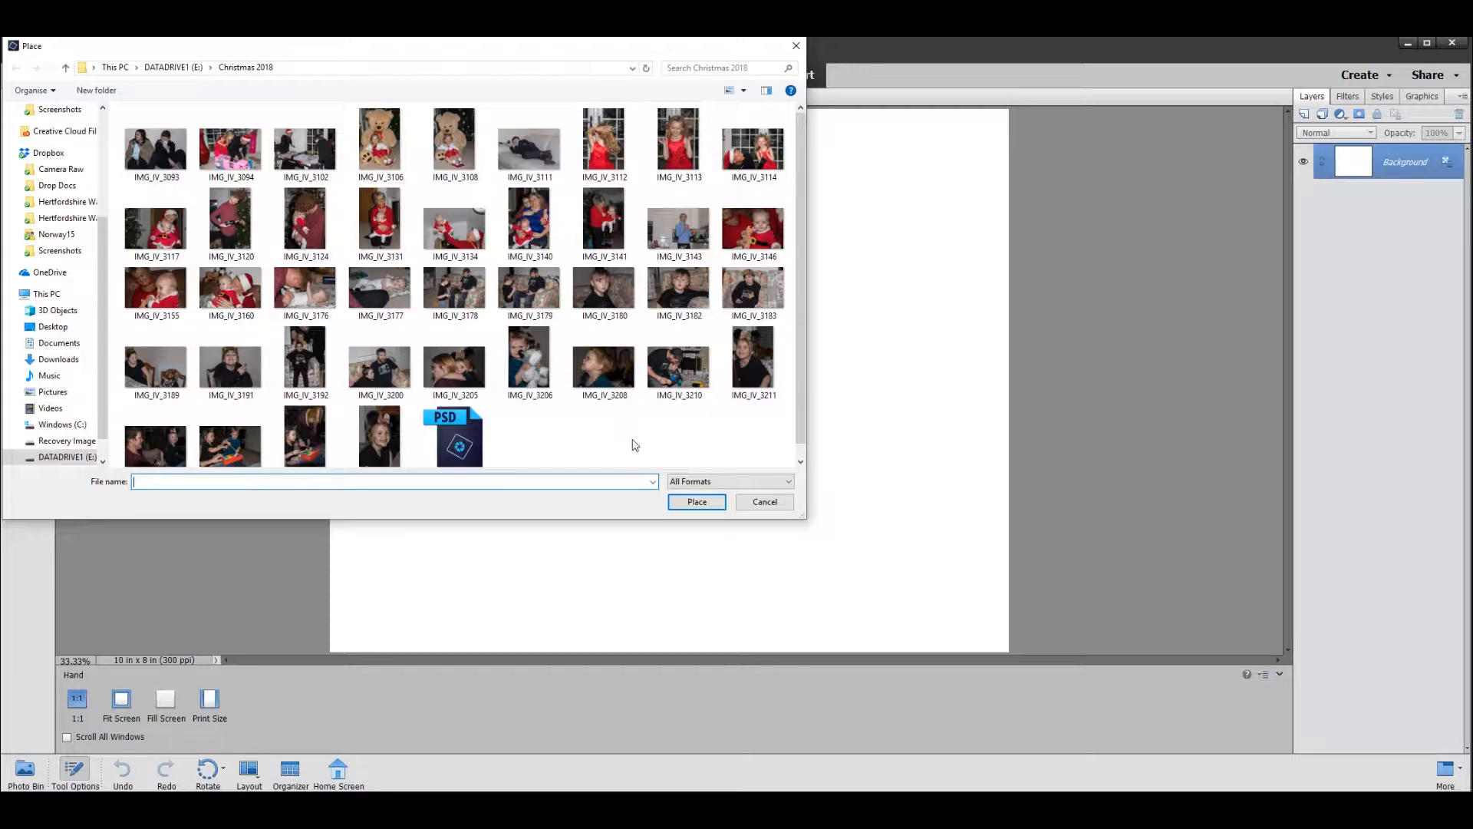
left_click(248, 299)
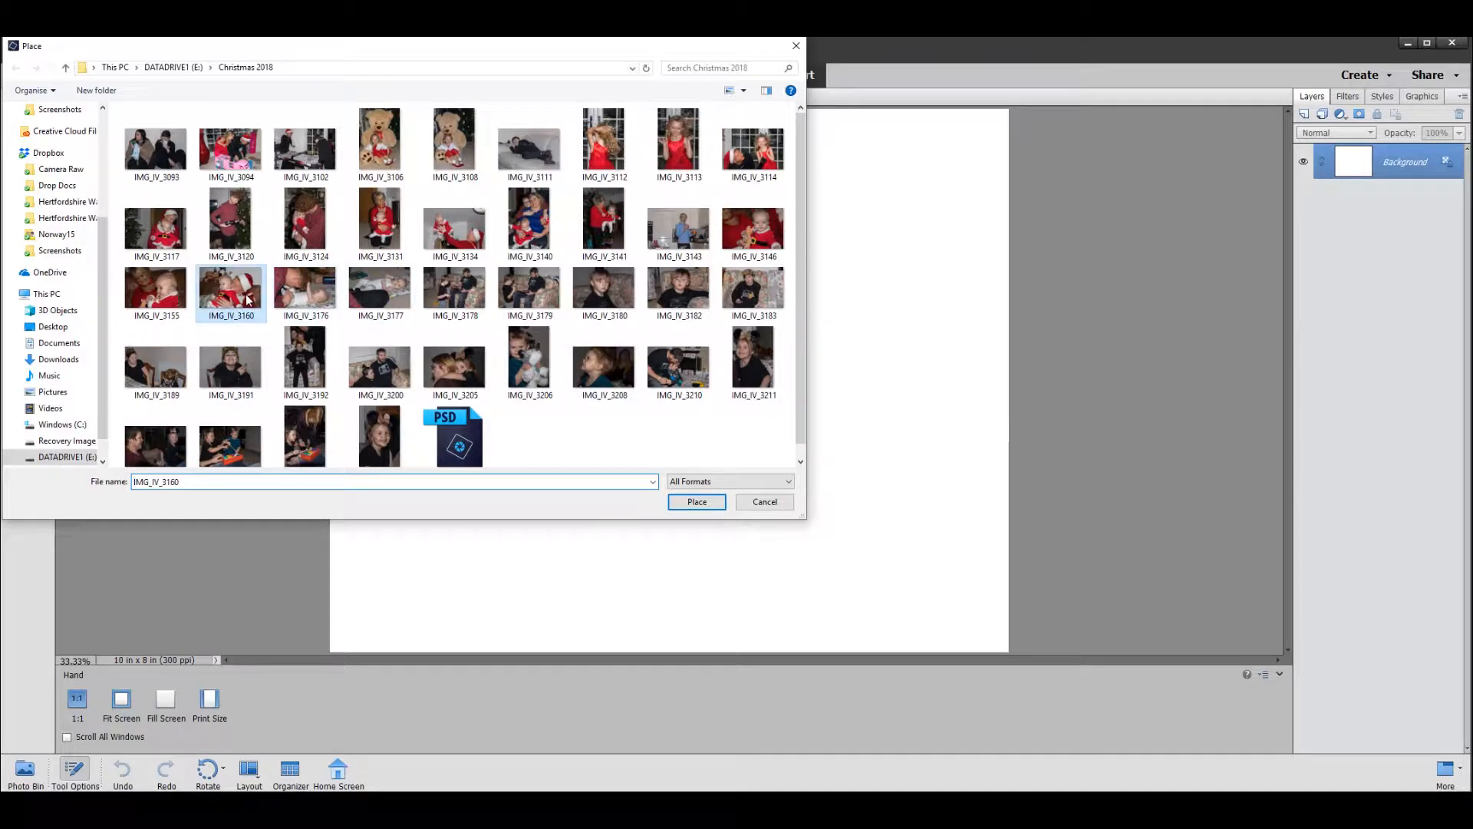
left_click(695, 502)
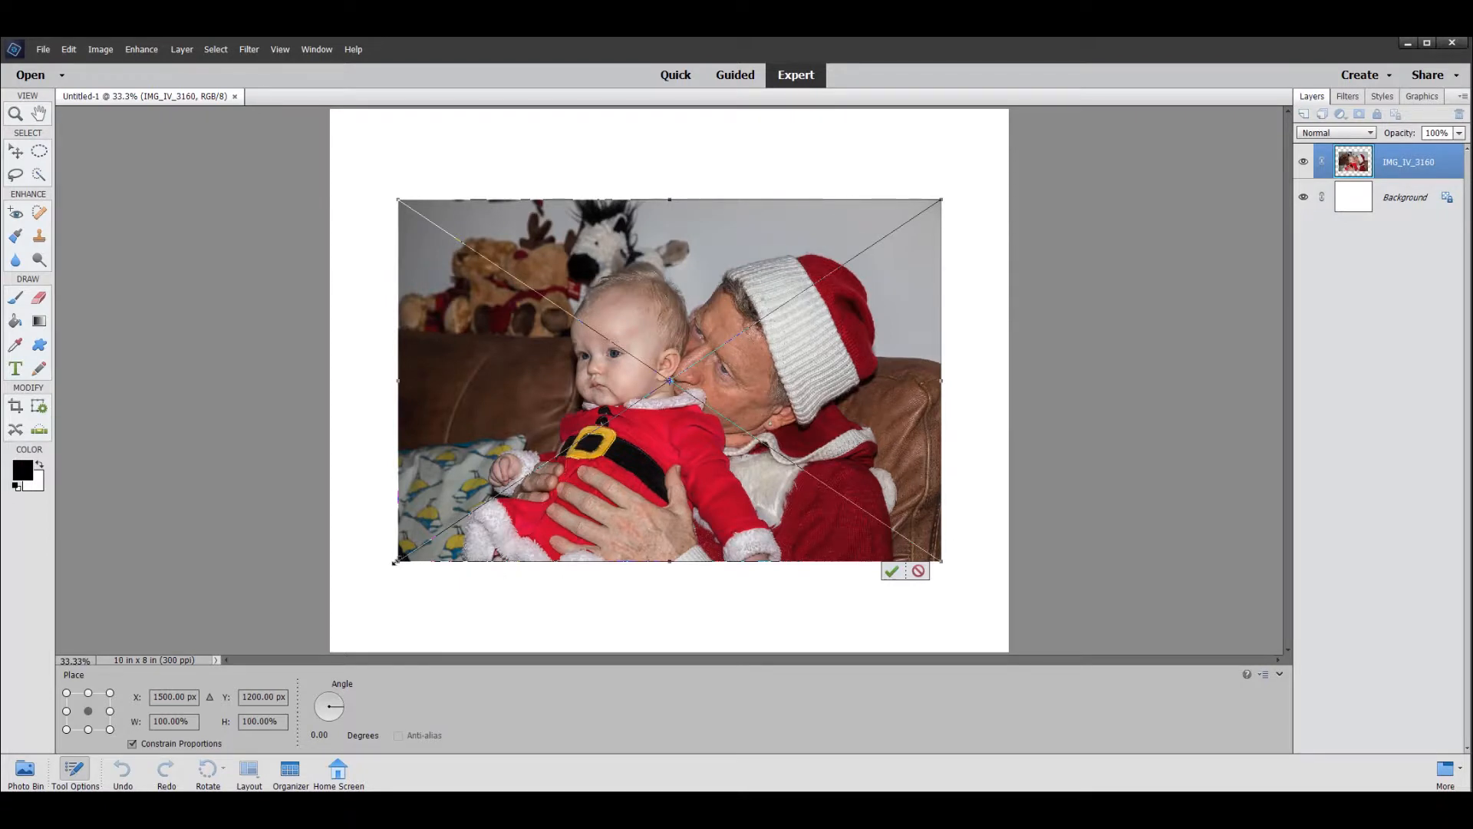
left_click_drag(396, 562, 606, 422)
left_click_drag(769, 371, 801, 307)
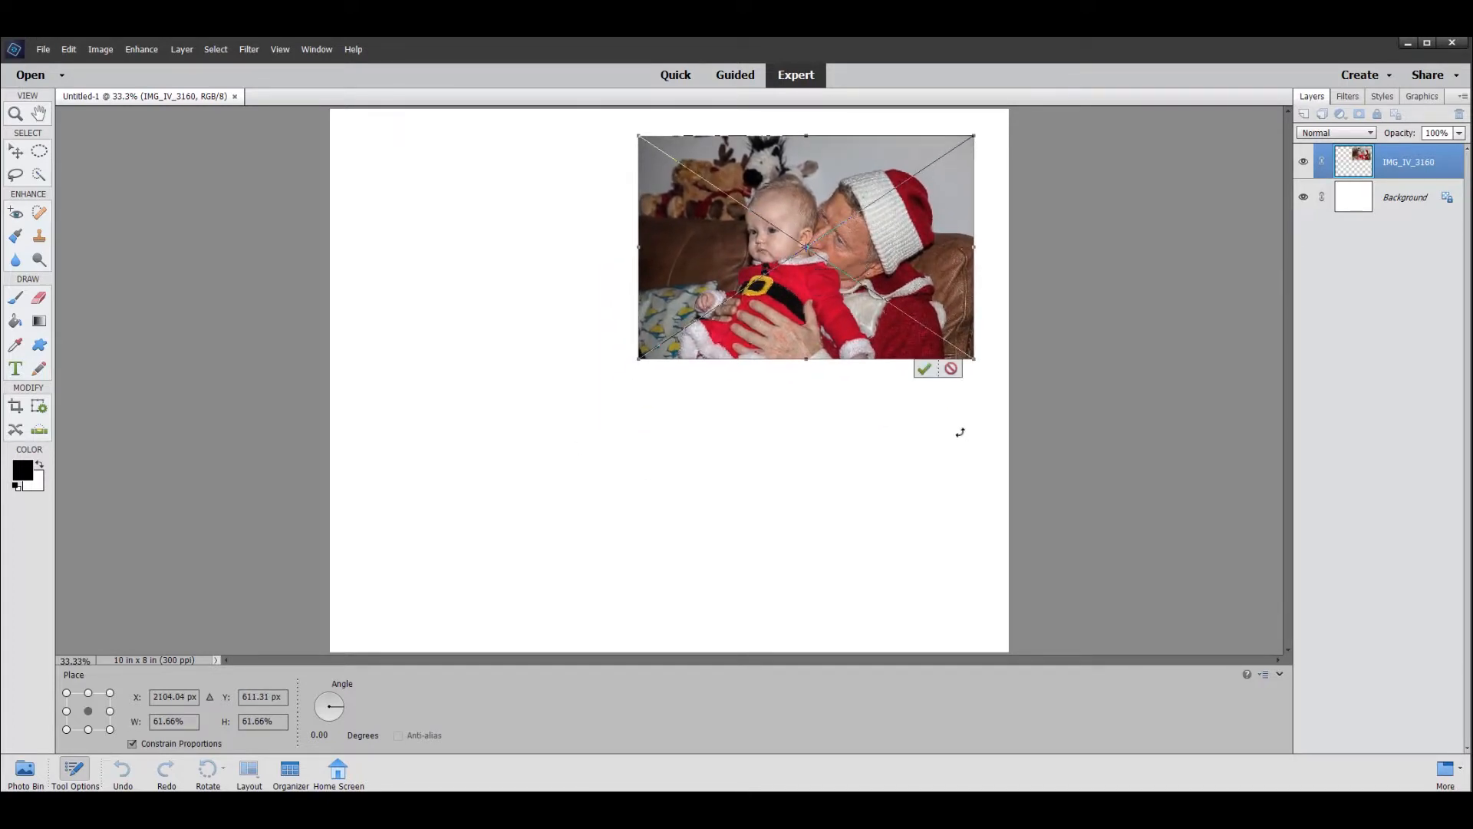
left_click(923, 369)
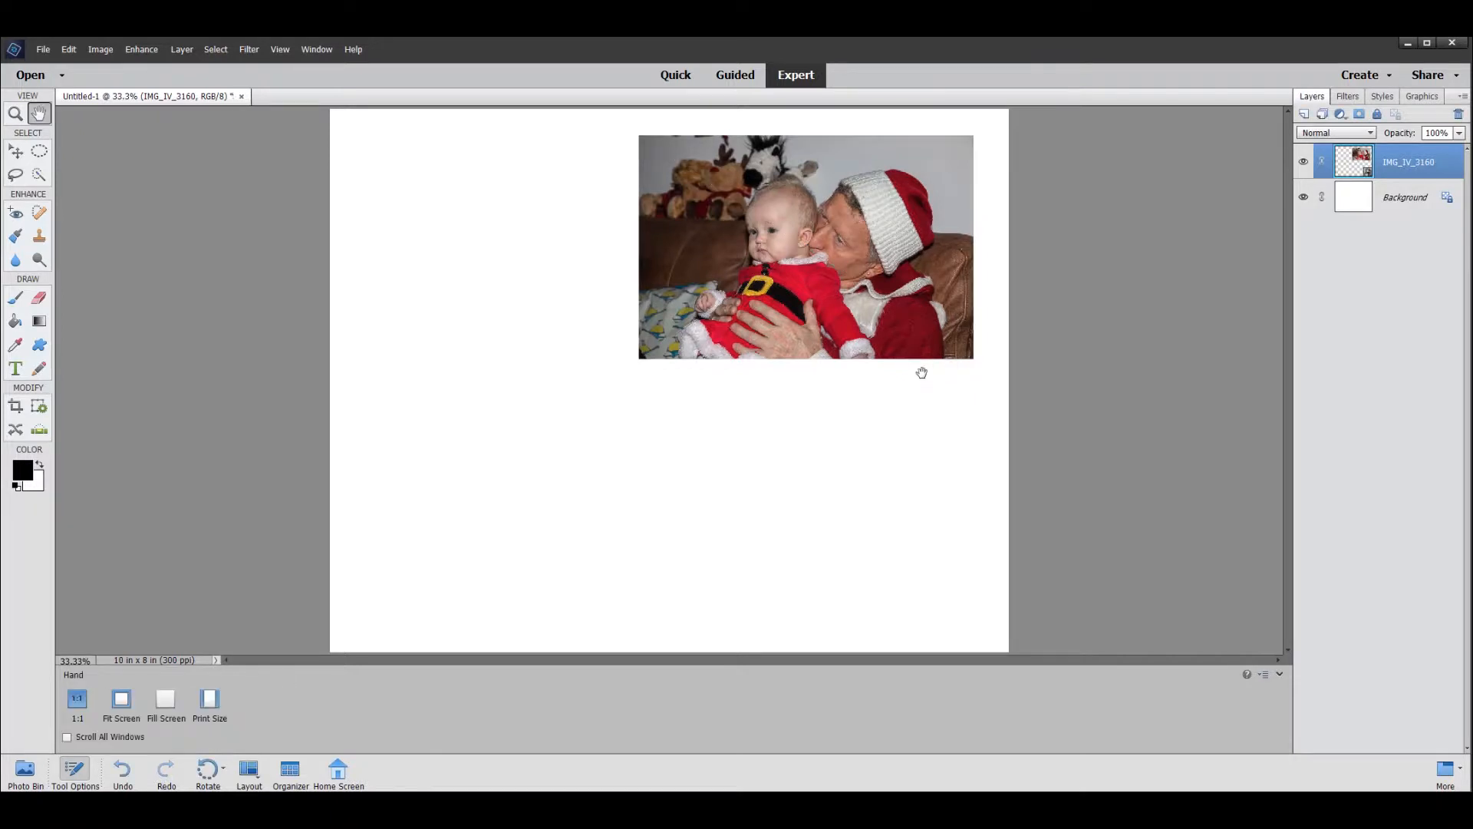
- Place the photo IMG_IV_3177, scaled to about 55%, in the page's upper-left area beside the Santa hat photo
left_click(43, 50)
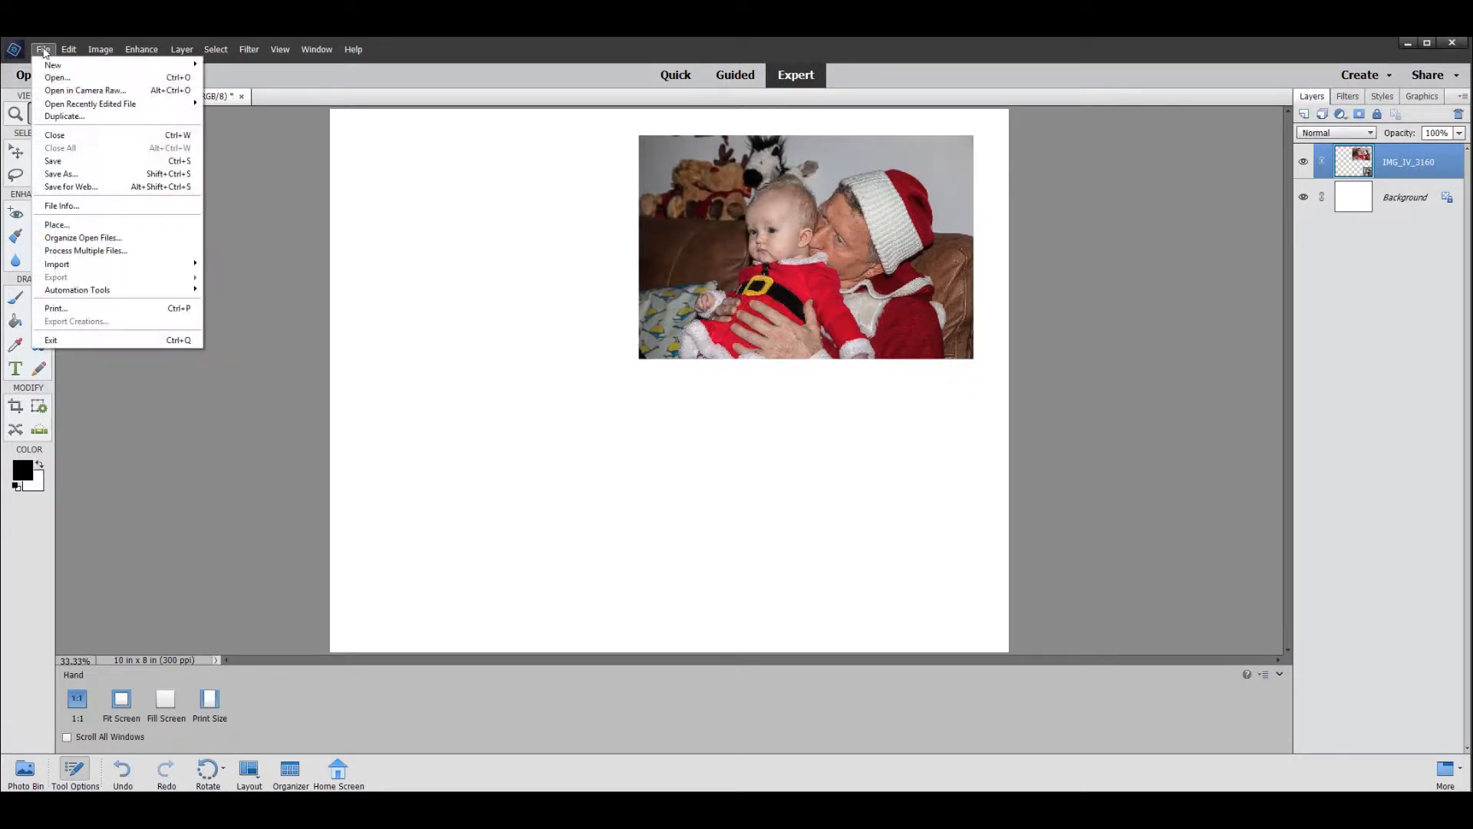
left_click(55, 225)
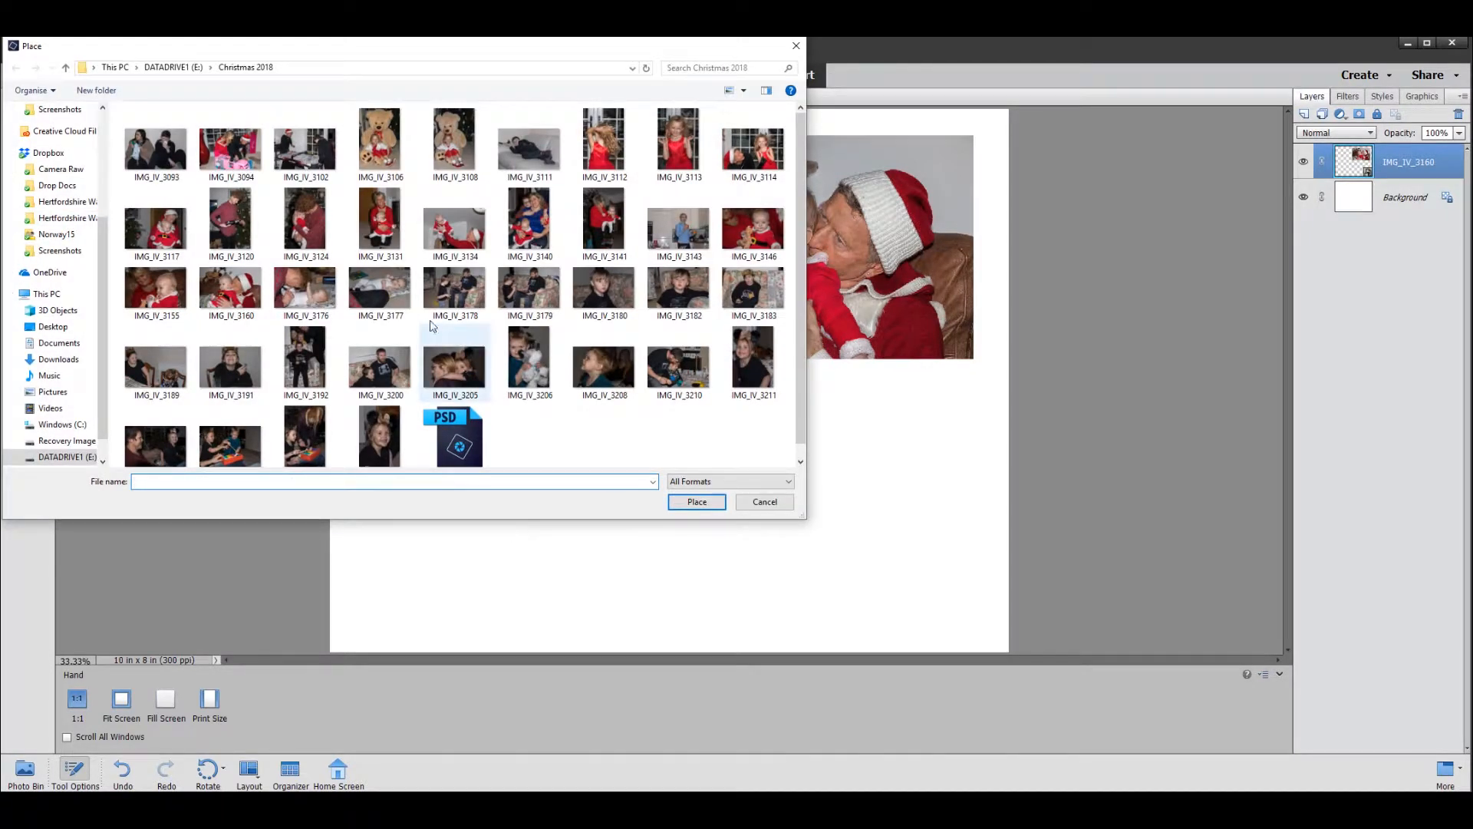
left_click(392, 299)
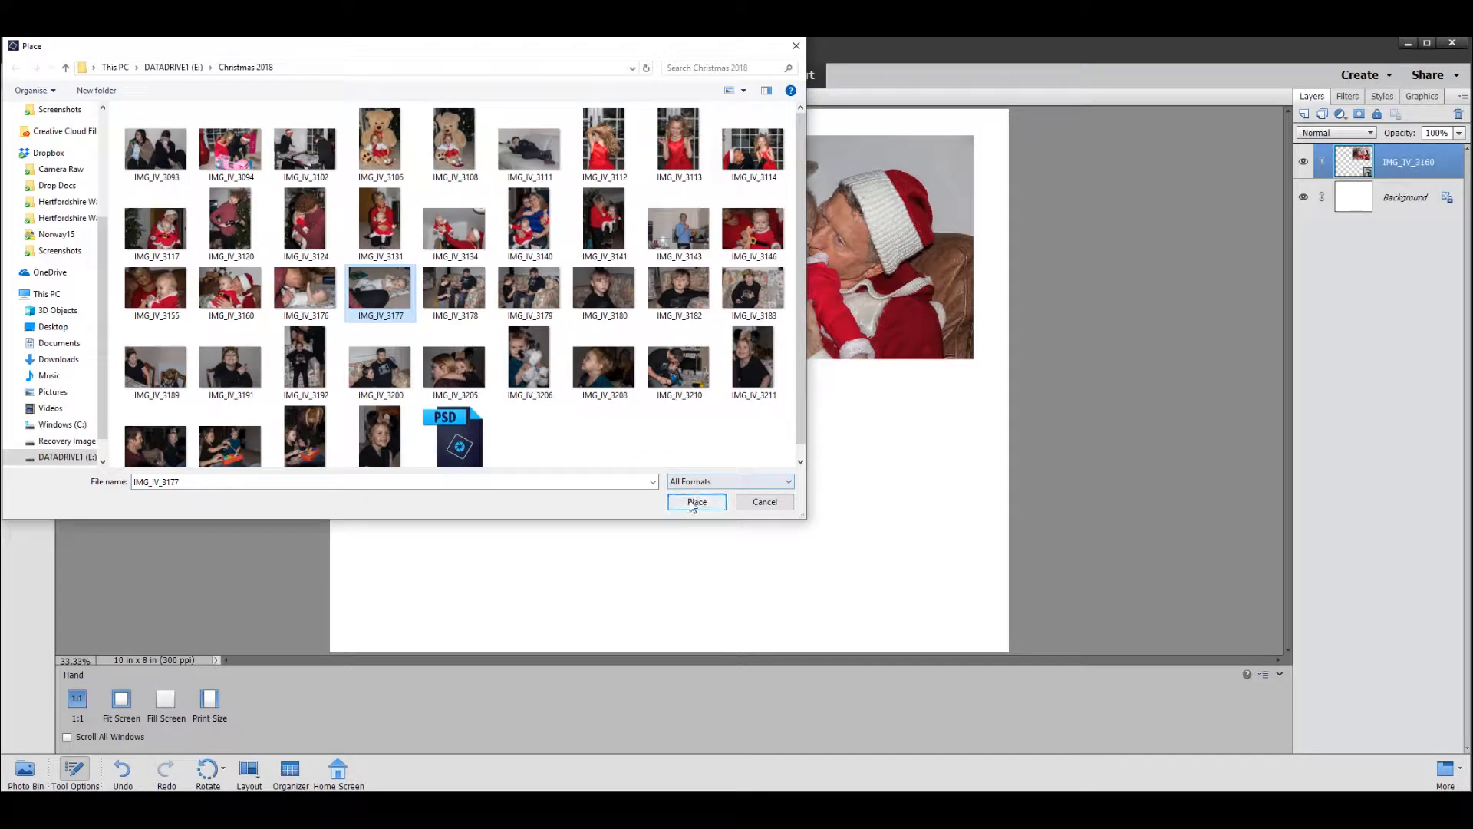
left_click(694, 503)
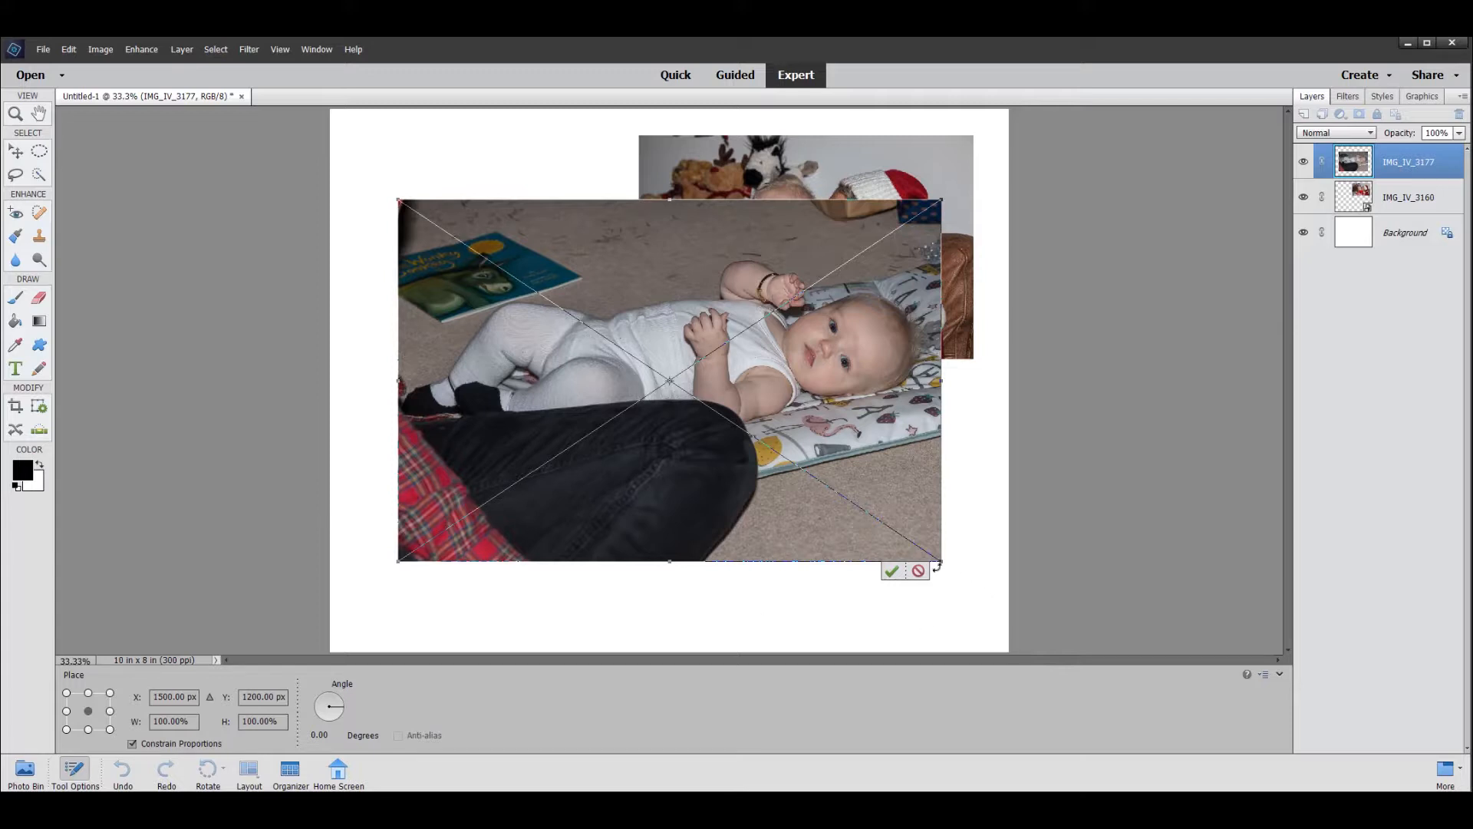
left_click_drag(941, 560, 698, 399)
left_click_drag(598, 299, 535, 249)
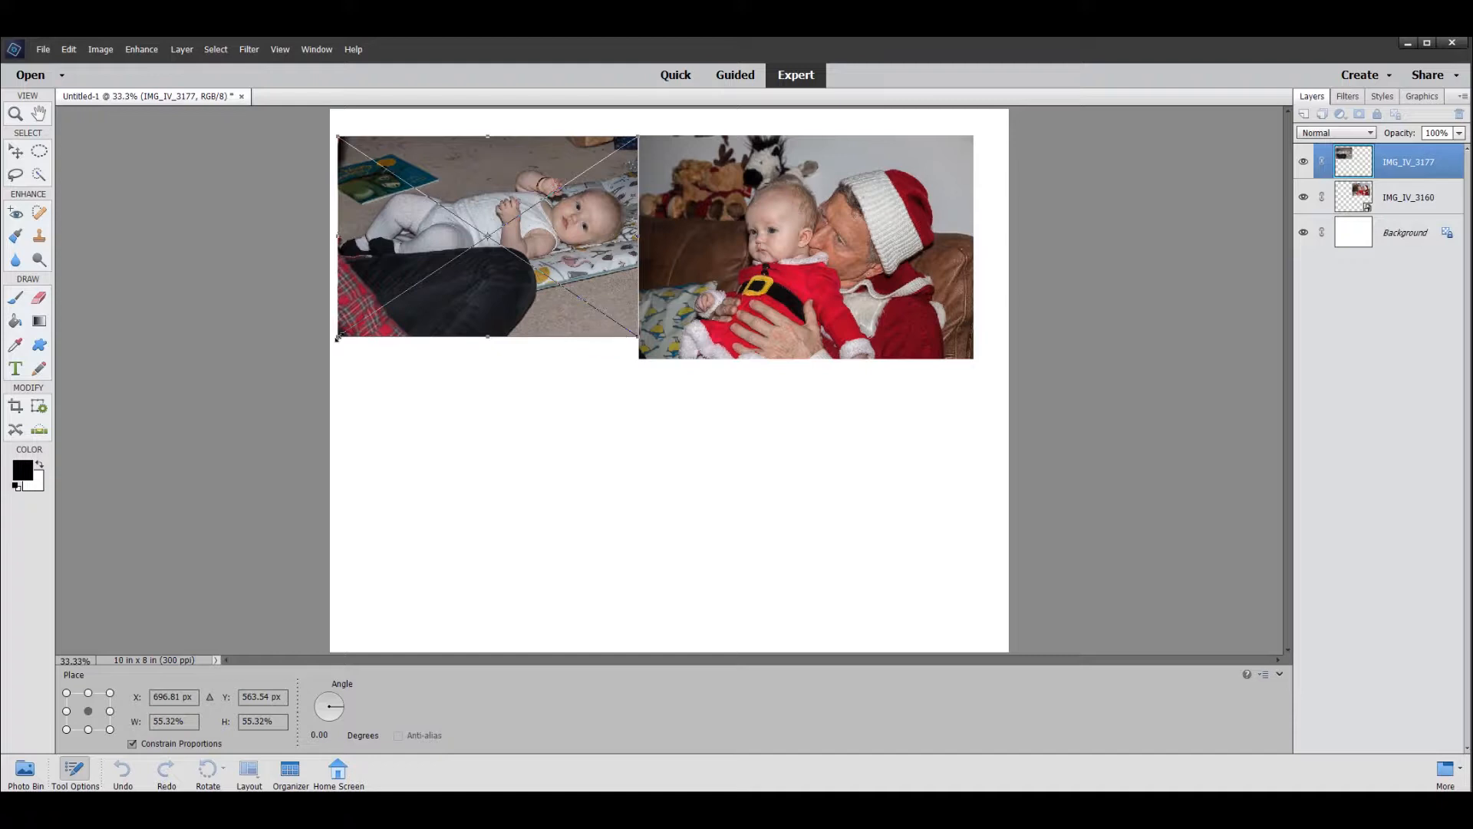
left_click_drag(339, 338, 372, 337)
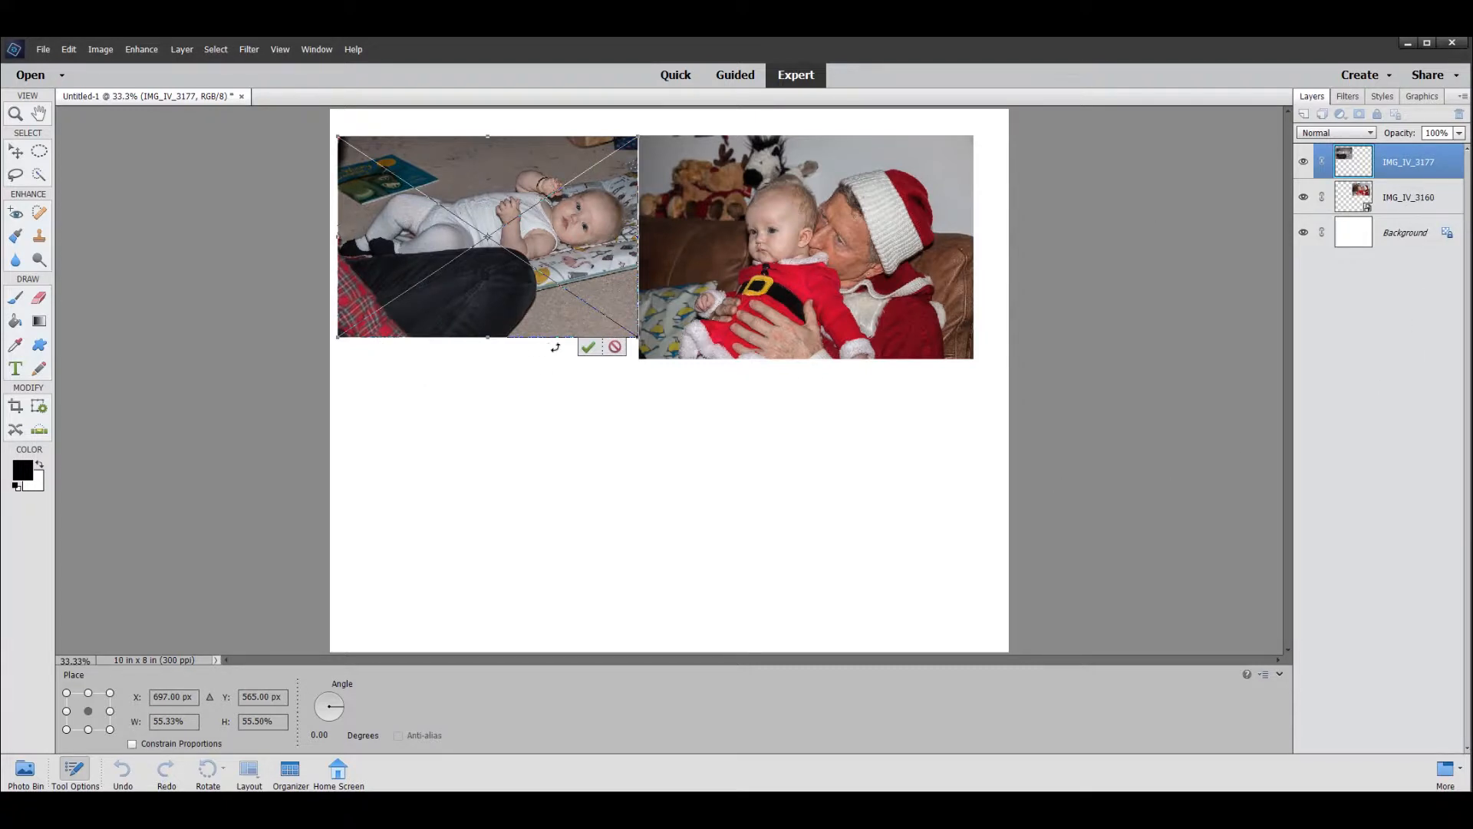
left_click(589, 348)
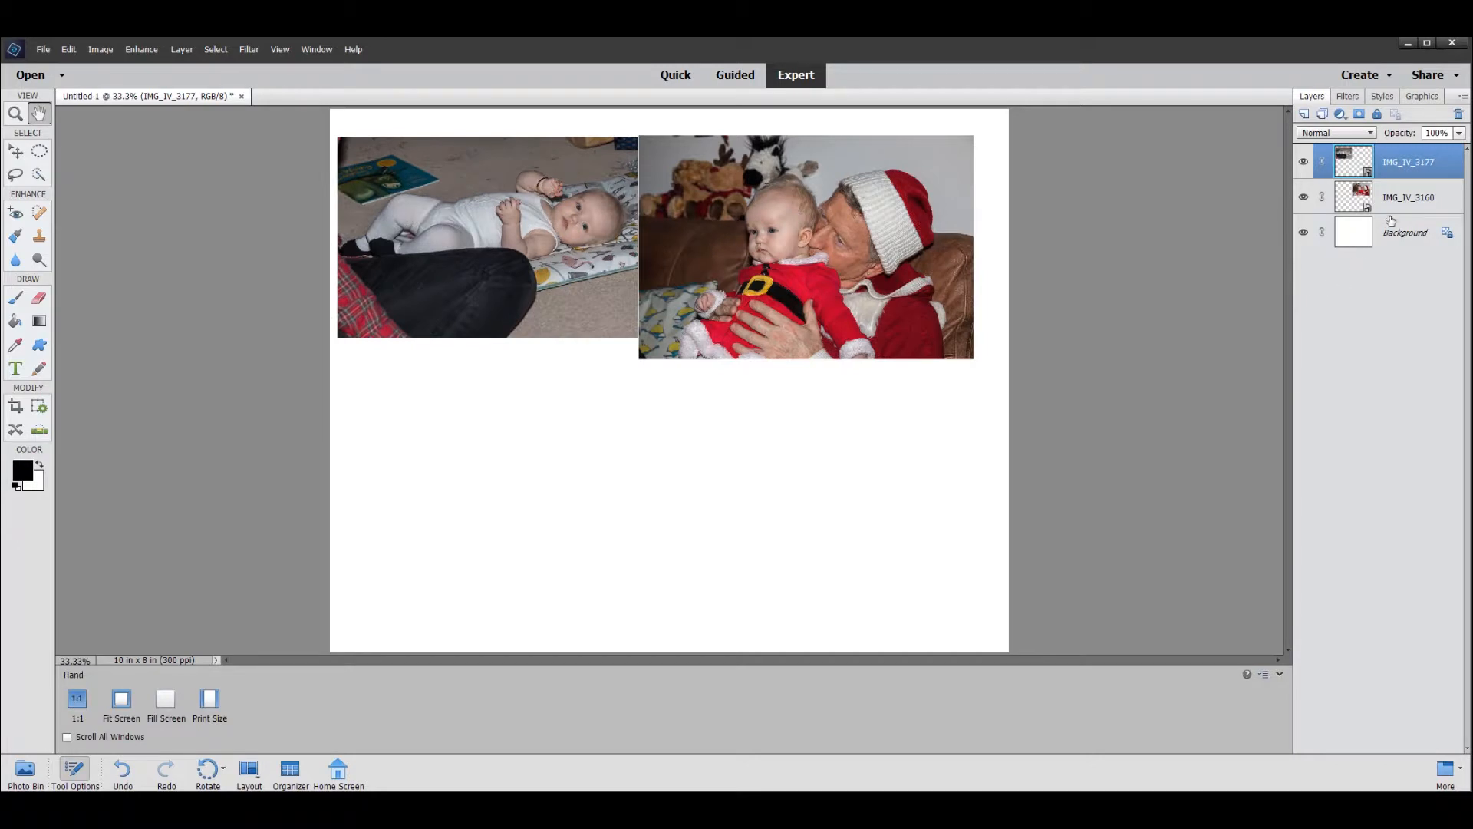
- Scale the IMG_IV_3160 photo proportionally to about 88%, keeping its upper-right corner fixed to open a gap between the photos
left_click(1348, 204)
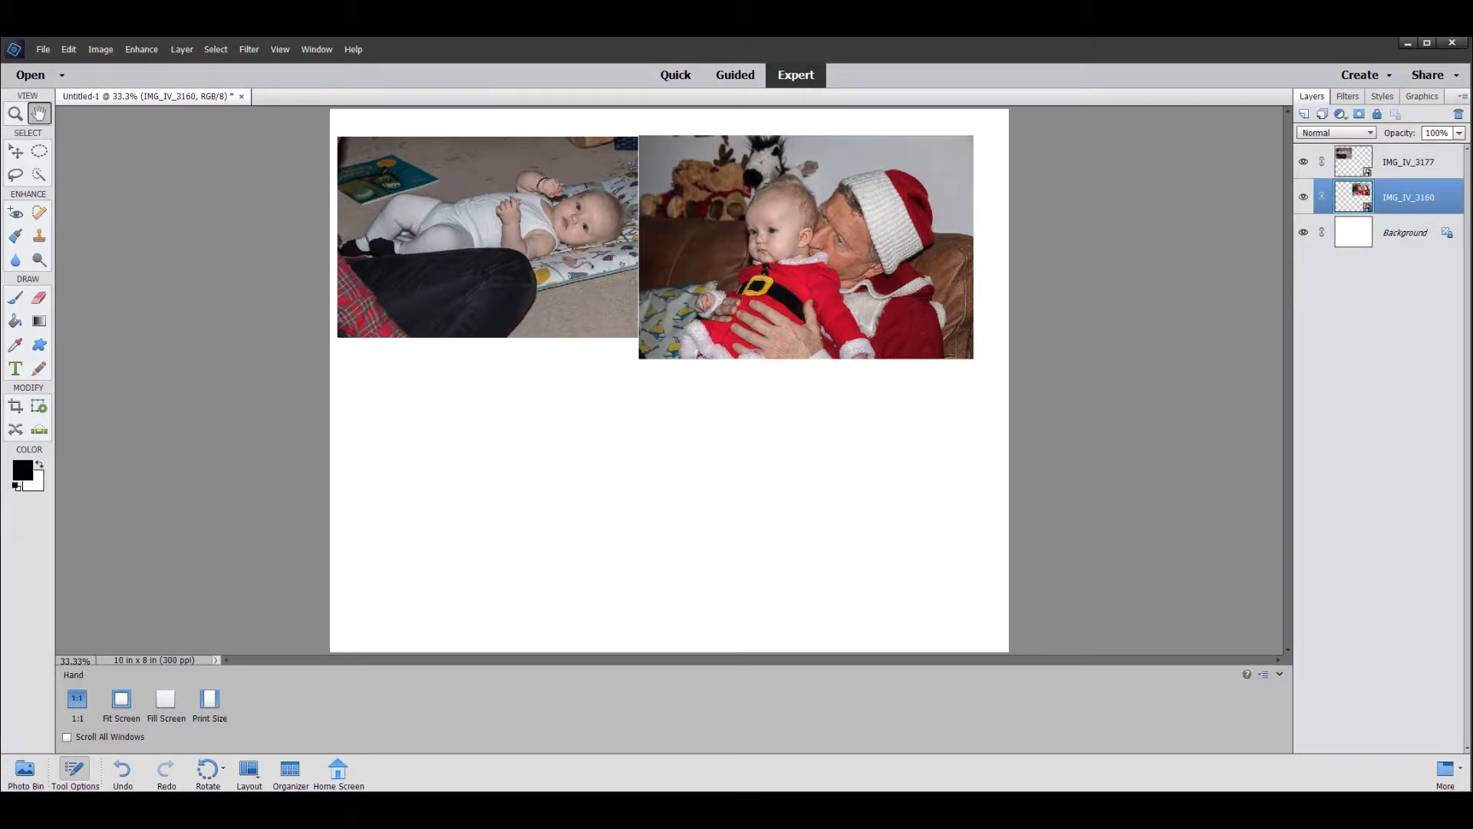
left_click(15, 151)
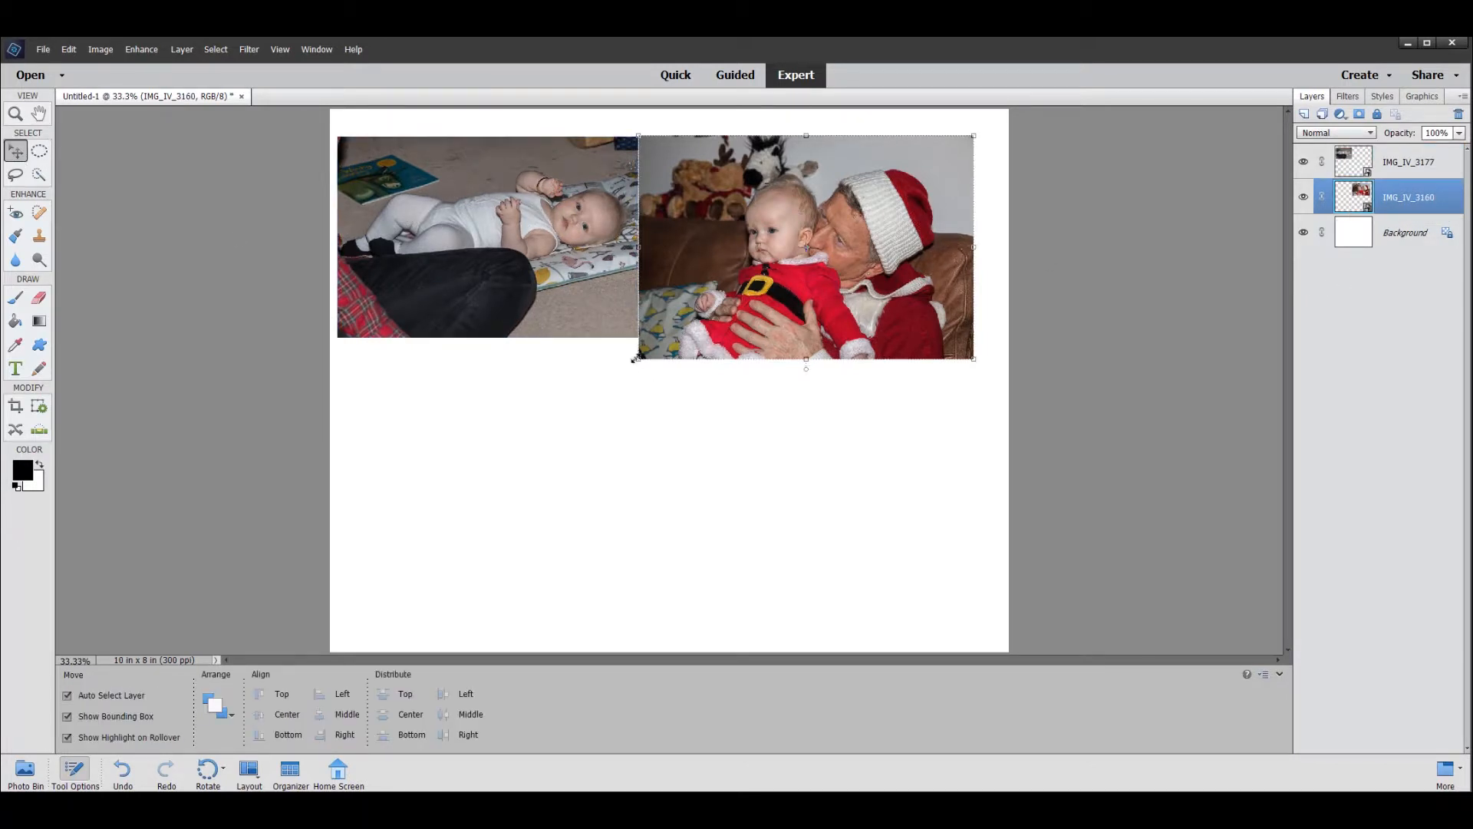
left_click_drag(635, 359, 667, 323)
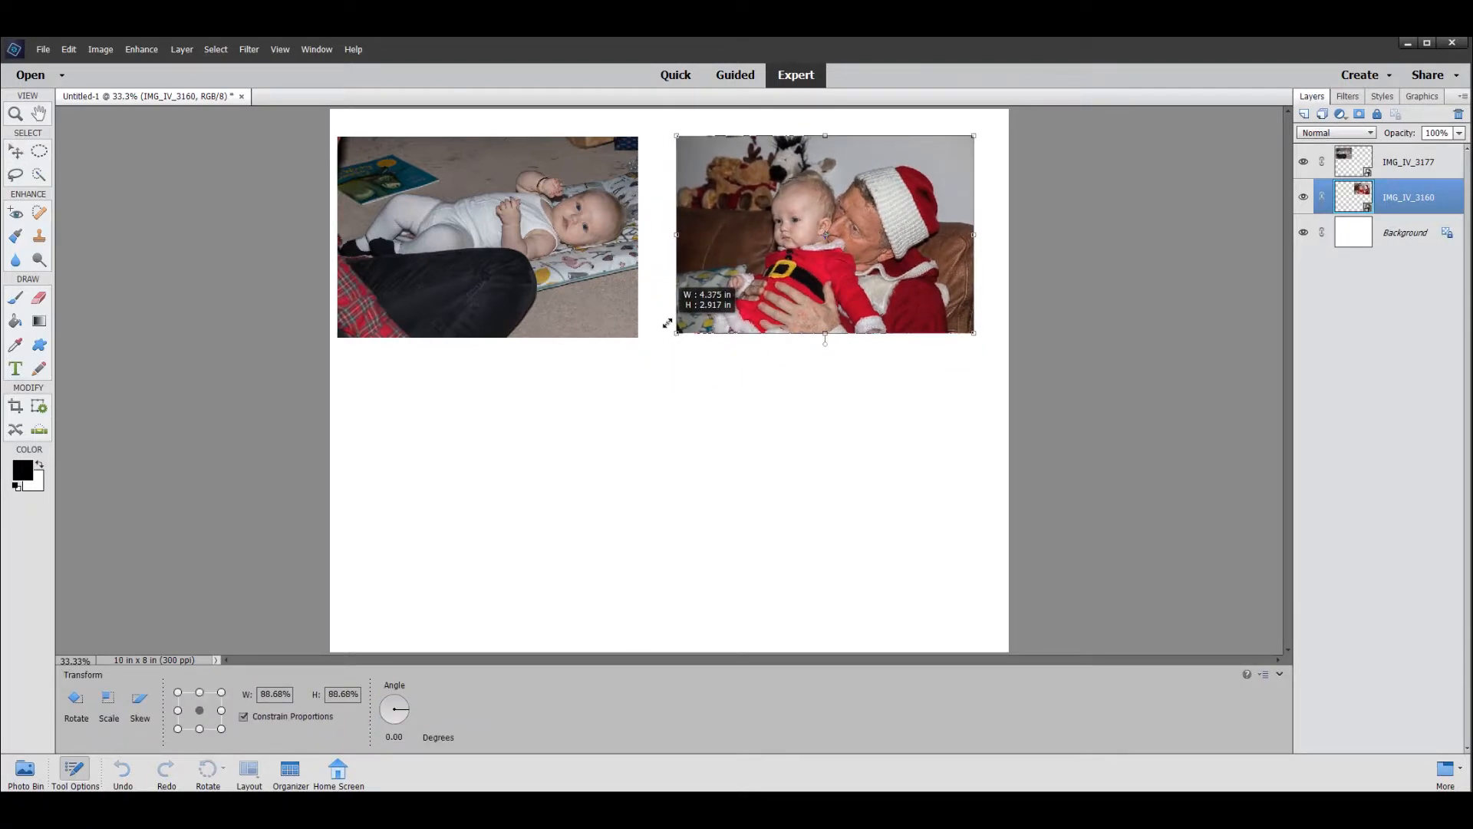
left_click_drag(666, 323, 669, 323)
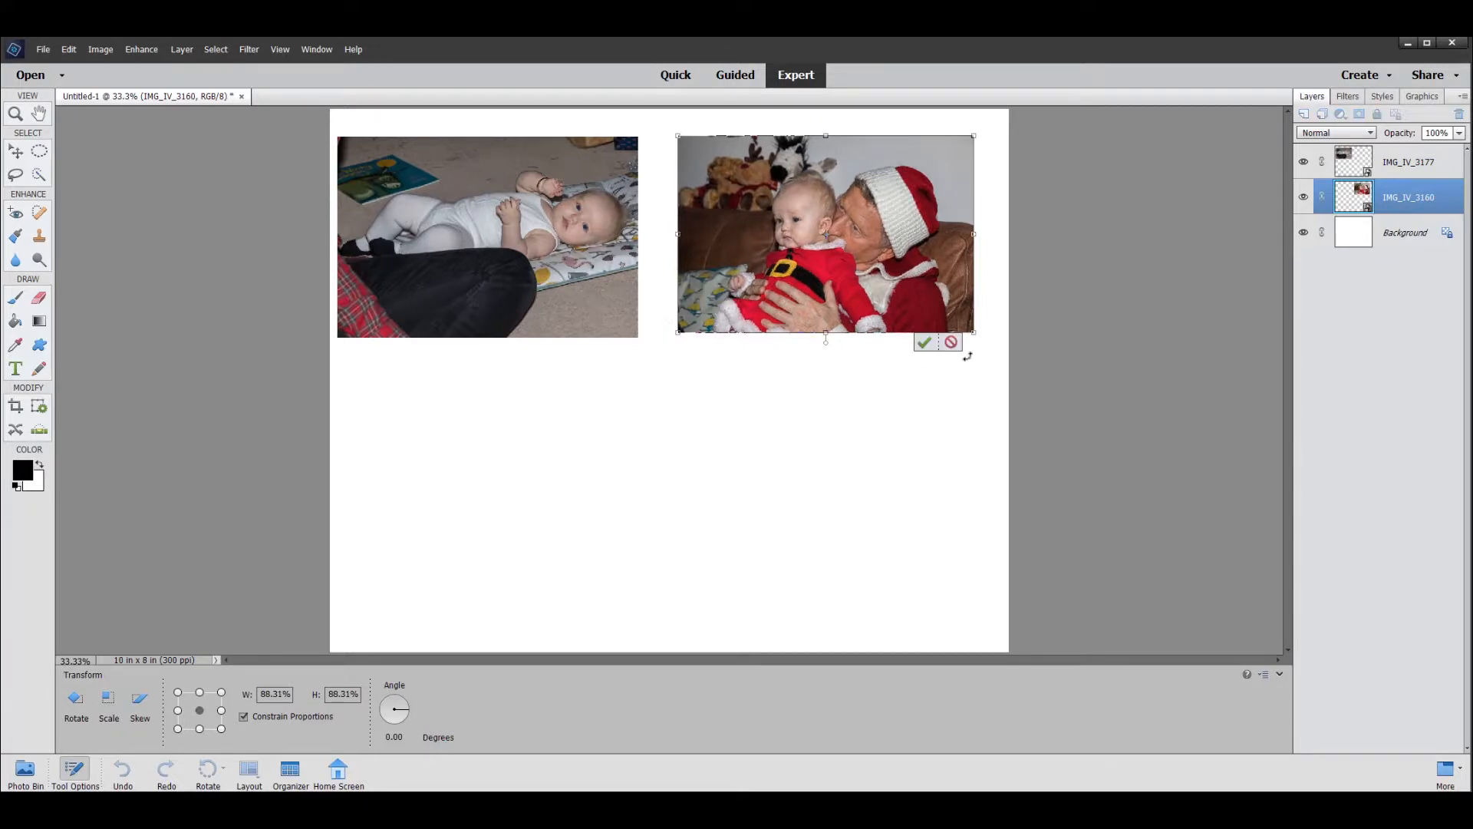
left_click(924, 347)
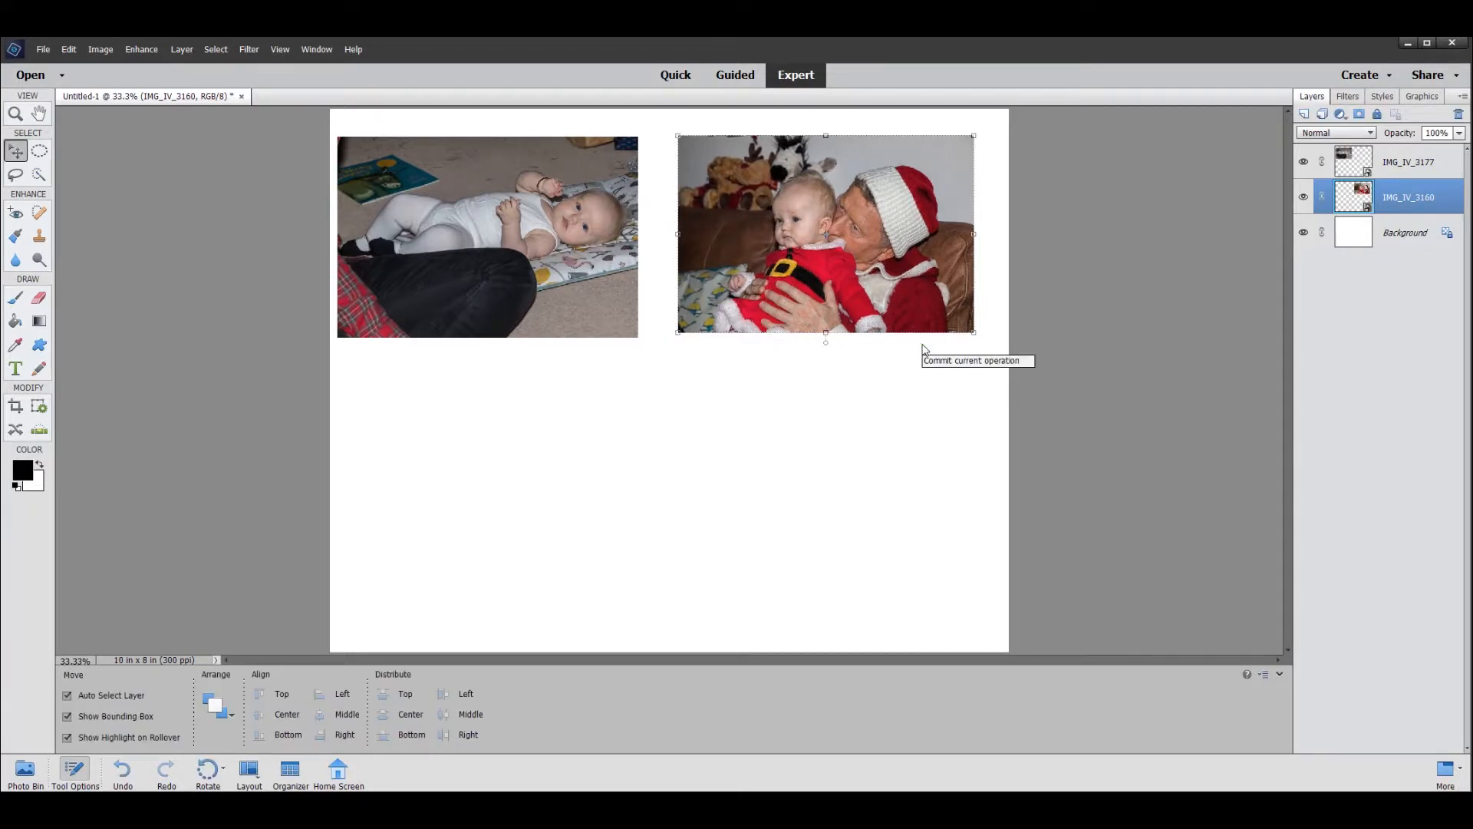
- Move the IMG_IV_3177 photo slightly right so its top edge lines up with the neighbouring photo
left_click(1399, 162)
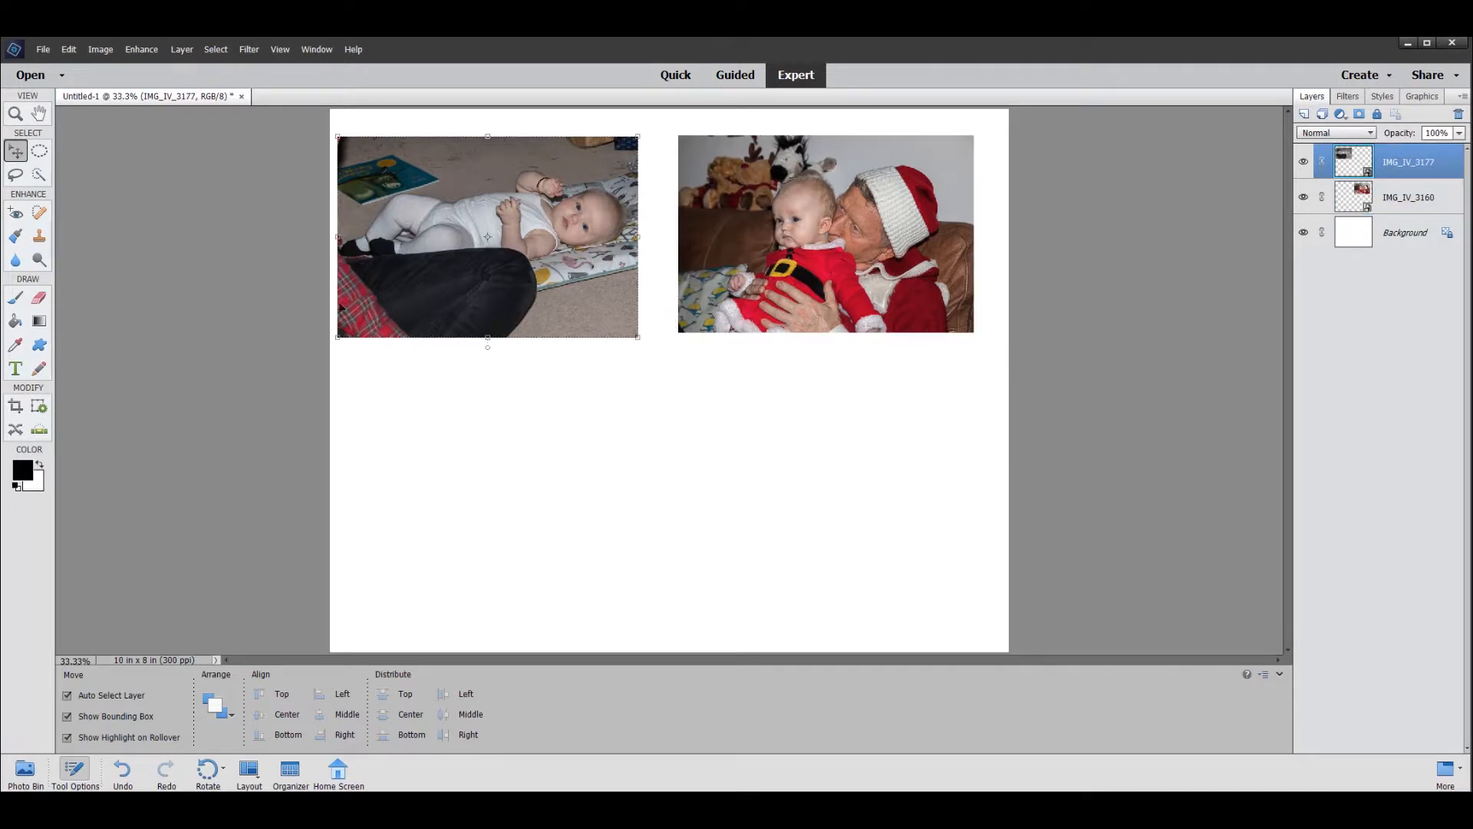
left_click_drag(412, 280, 436, 276)
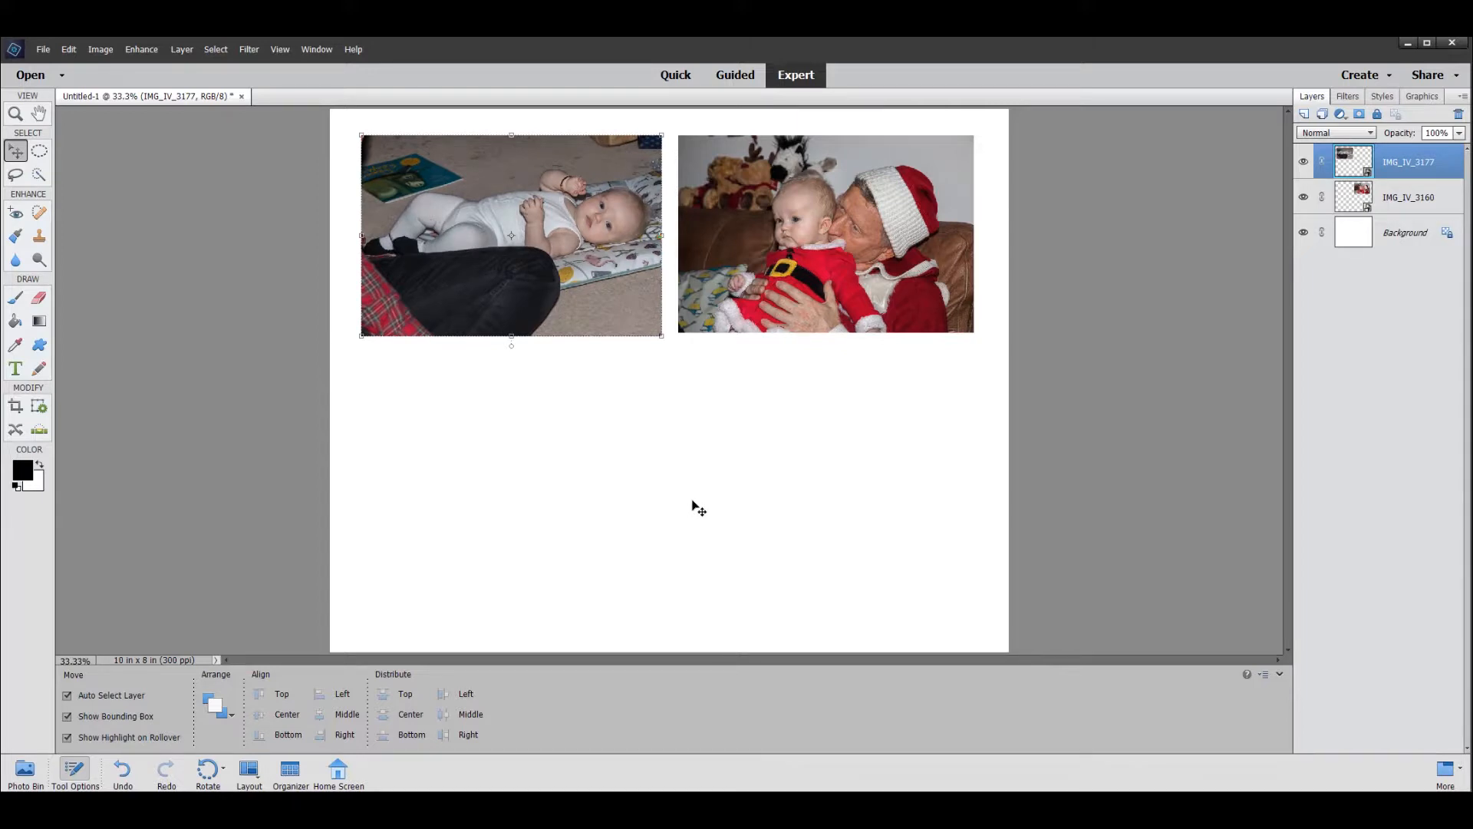
left_click(40, 115)
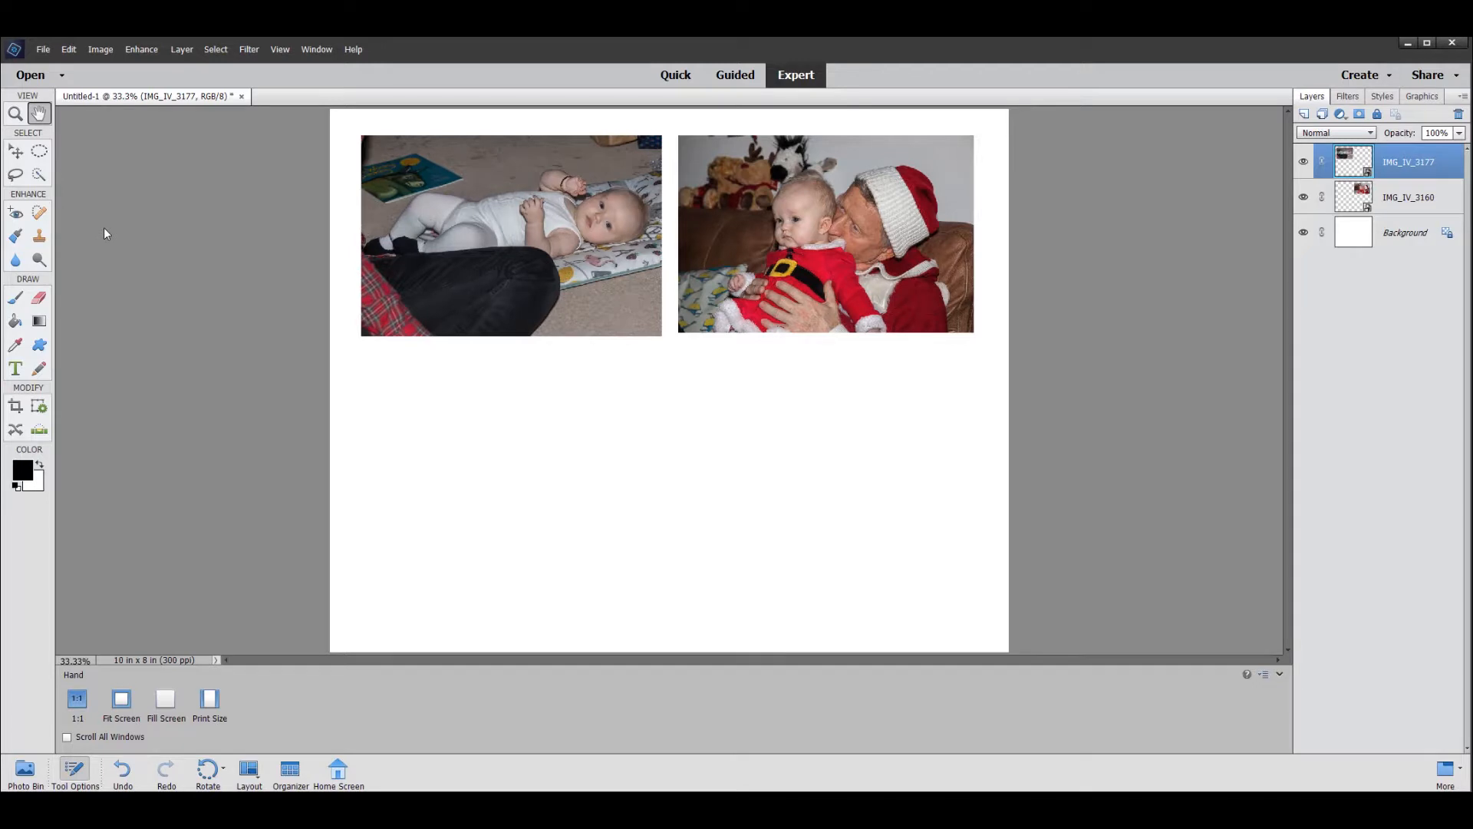
- Place the photo IMG_IV_3221, scaled to about 55%, in the page's lower-left area beneath the IMG_IV_3177 photo
left_click(40, 51)
left_click(54, 231)
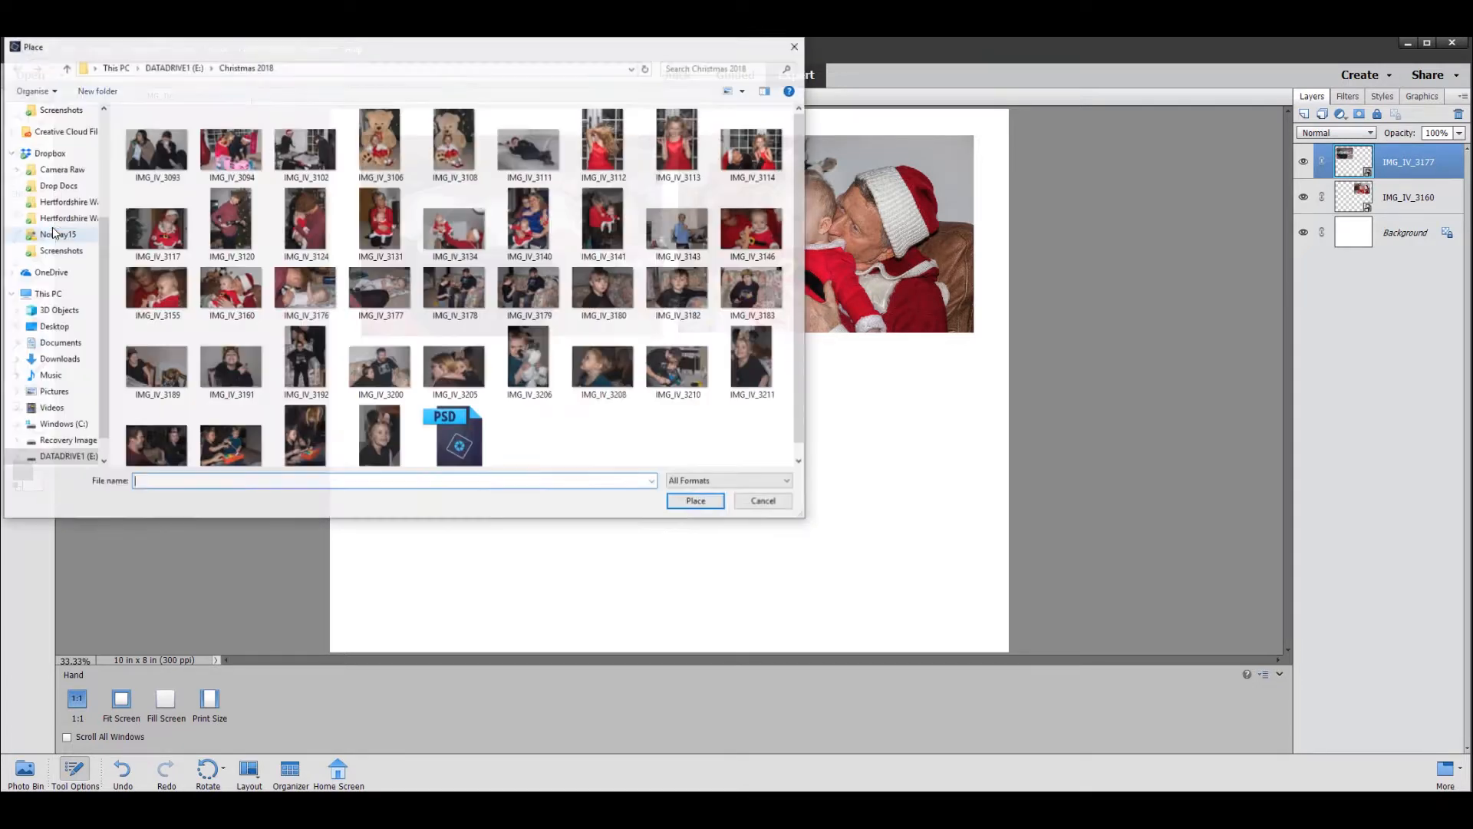
left_click(305, 438)
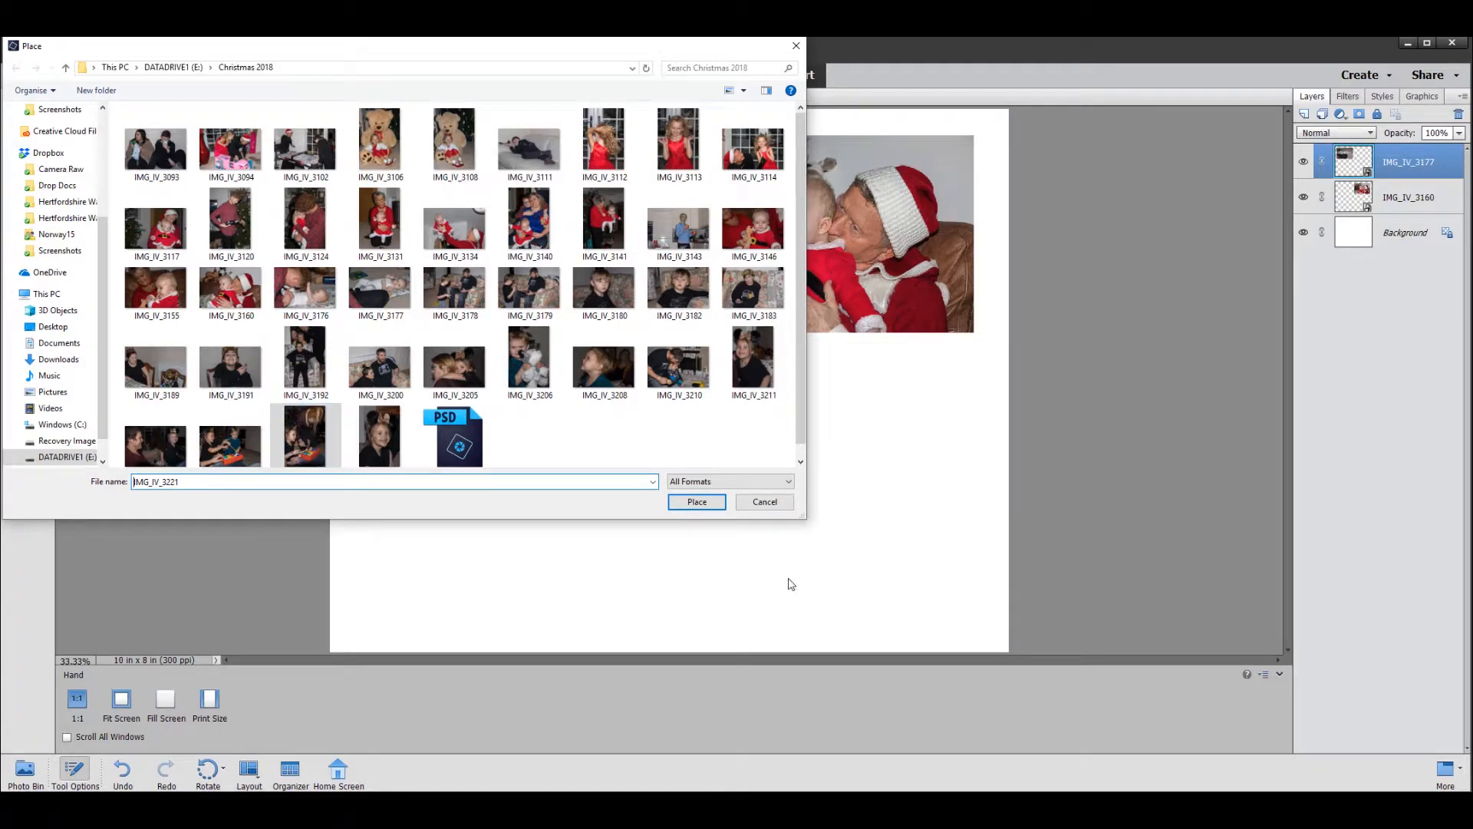
left_click(696, 502)
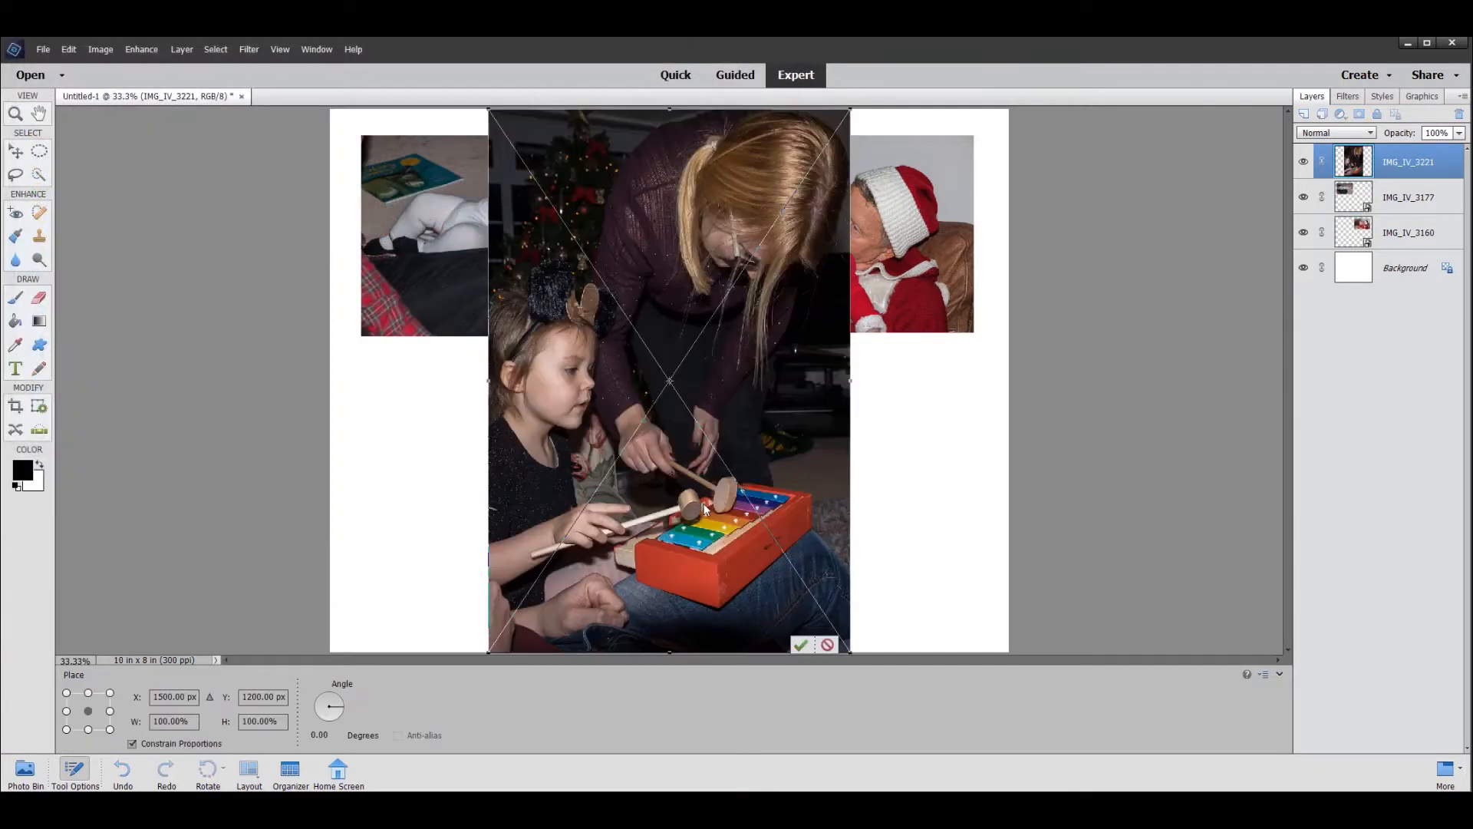
left_click_drag(488, 110, 651, 353)
left_click_drag(775, 486, 453, 475)
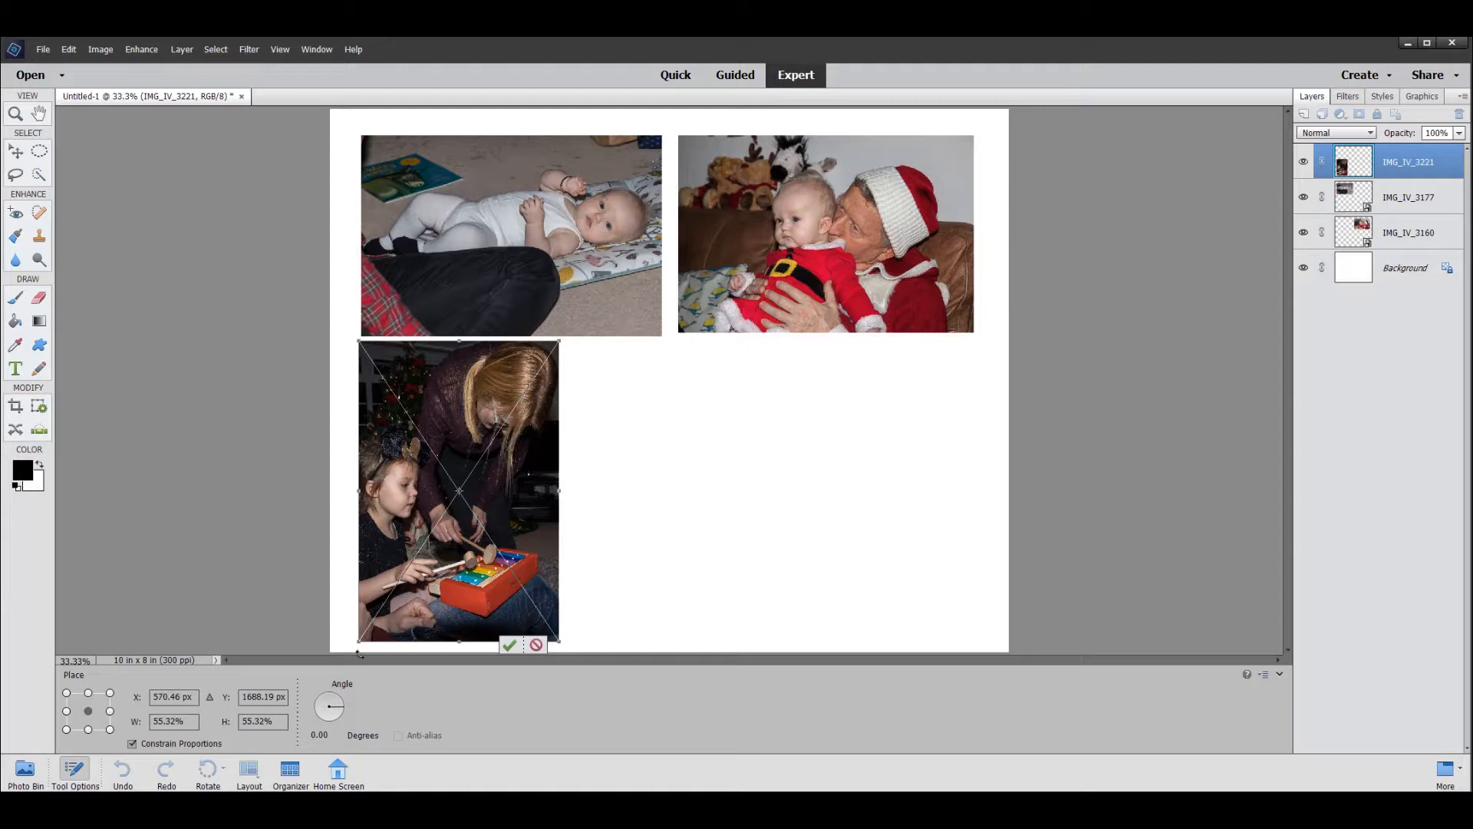
- Stretch the IMG_IV_3221 photo to about 56% width, shorten it from both ends, and position it just below the upper-left photo
left_click_drag(358, 616, 355, 615)
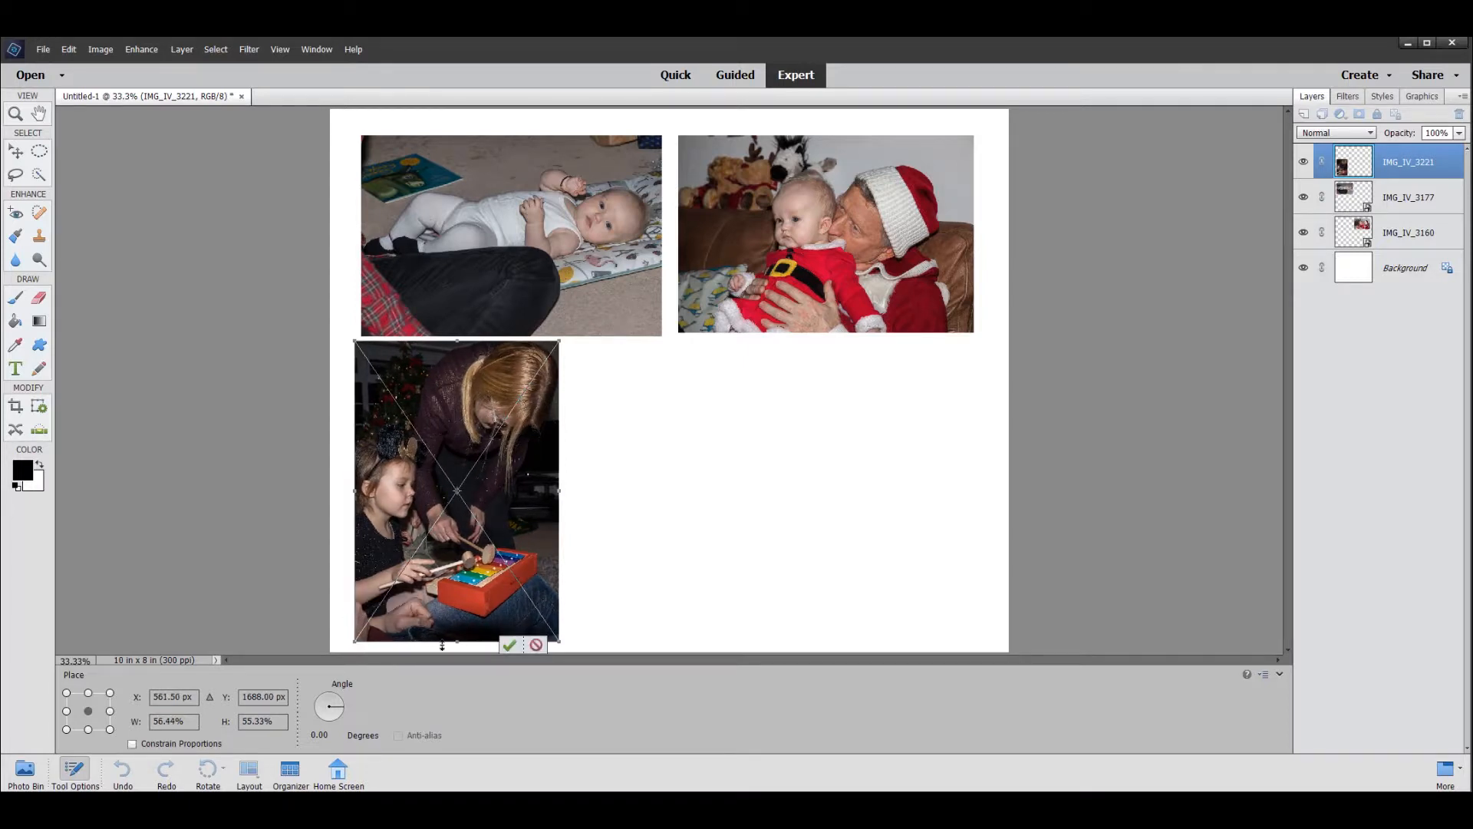
left_click_drag(456, 640, 451, 624)
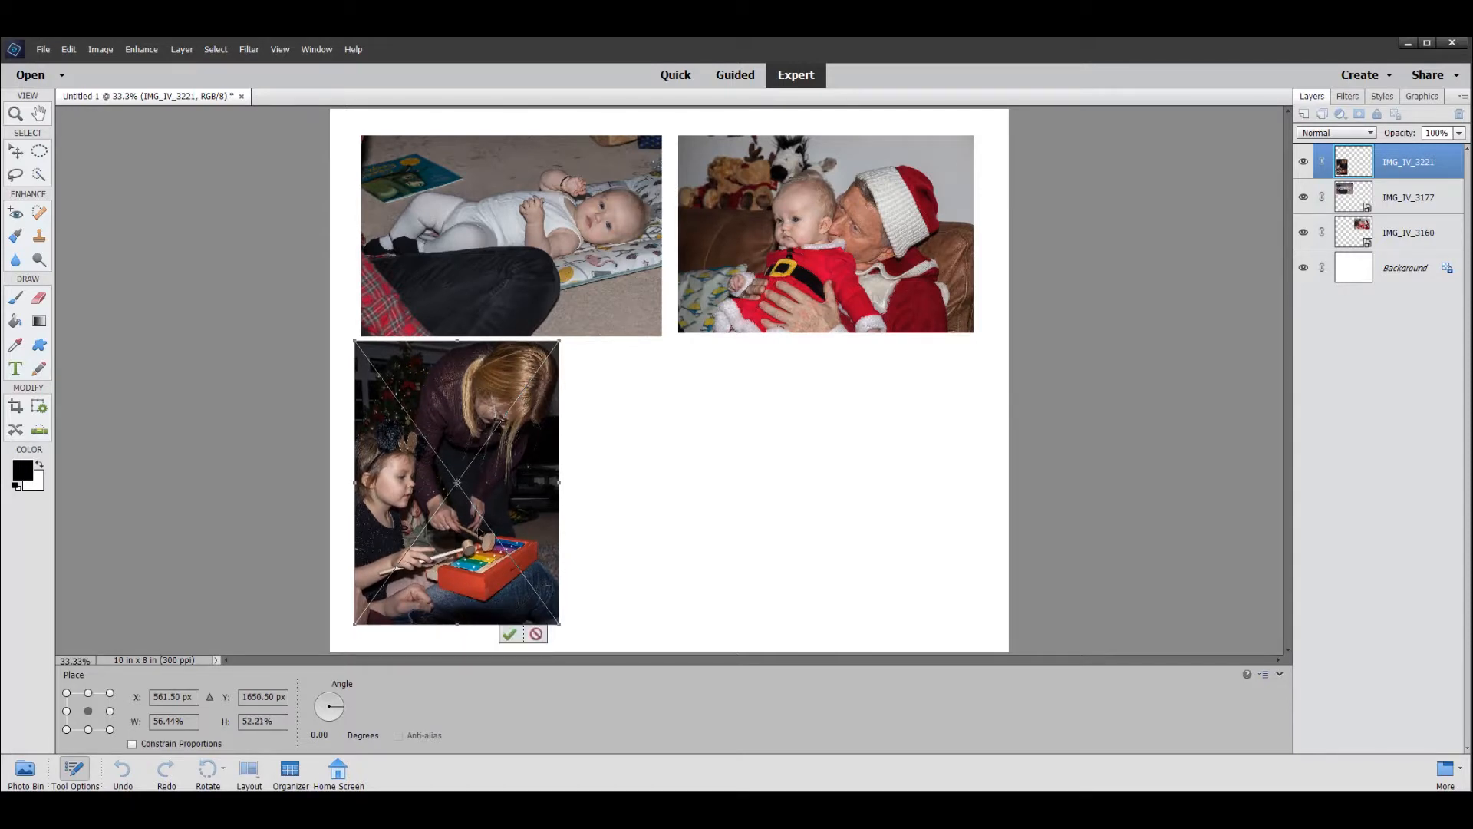
left_click_drag(458, 338, 458, 357)
left_click_drag(433, 476, 441, 468)
left_click(520, 628)
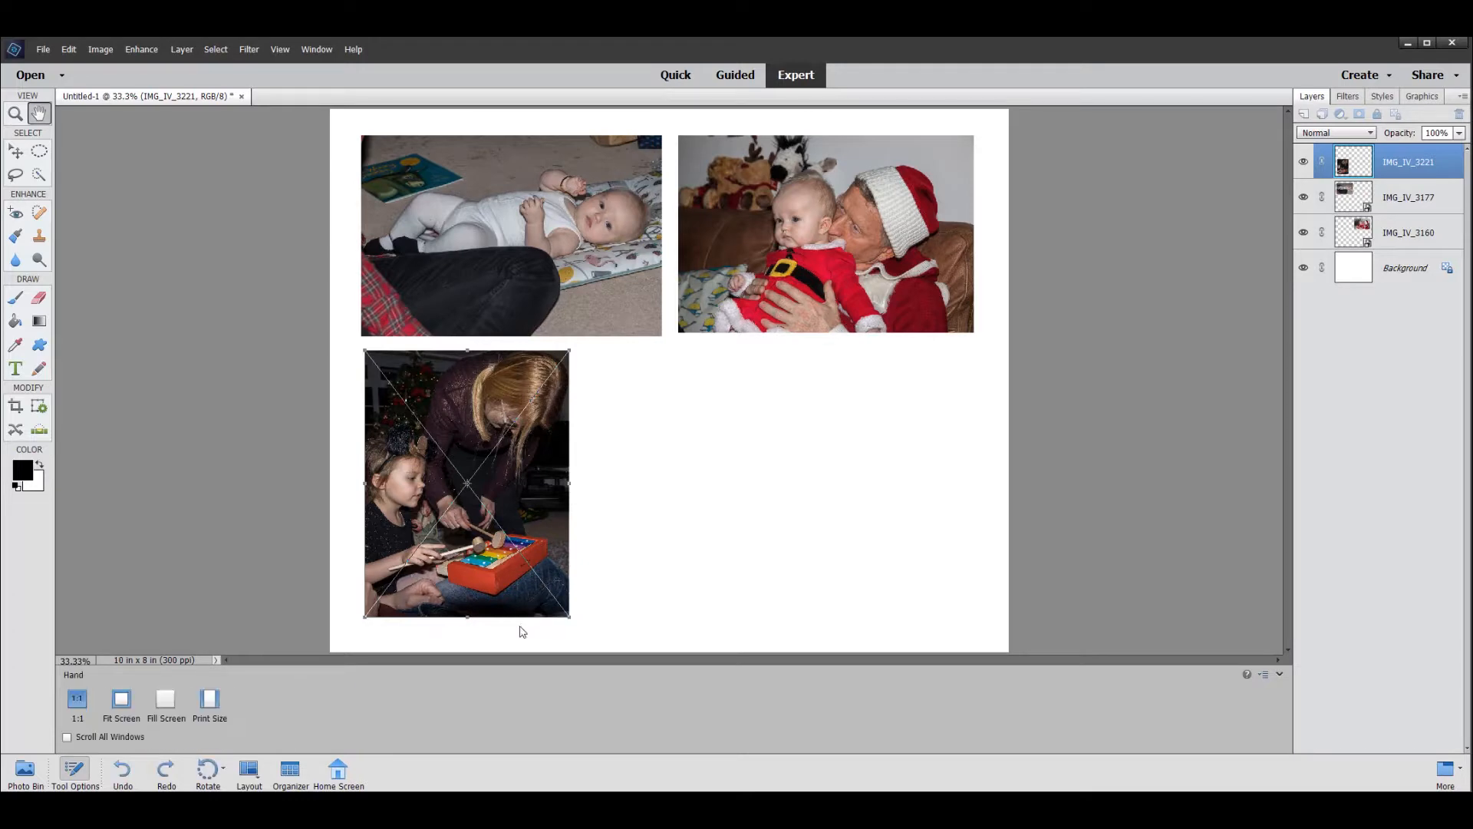
- Place the photo IMG_IV_3206, scaled to about 52%, just to the right of the IMG_IV_3221 photo in the page's lower row
left_click(43, 50)
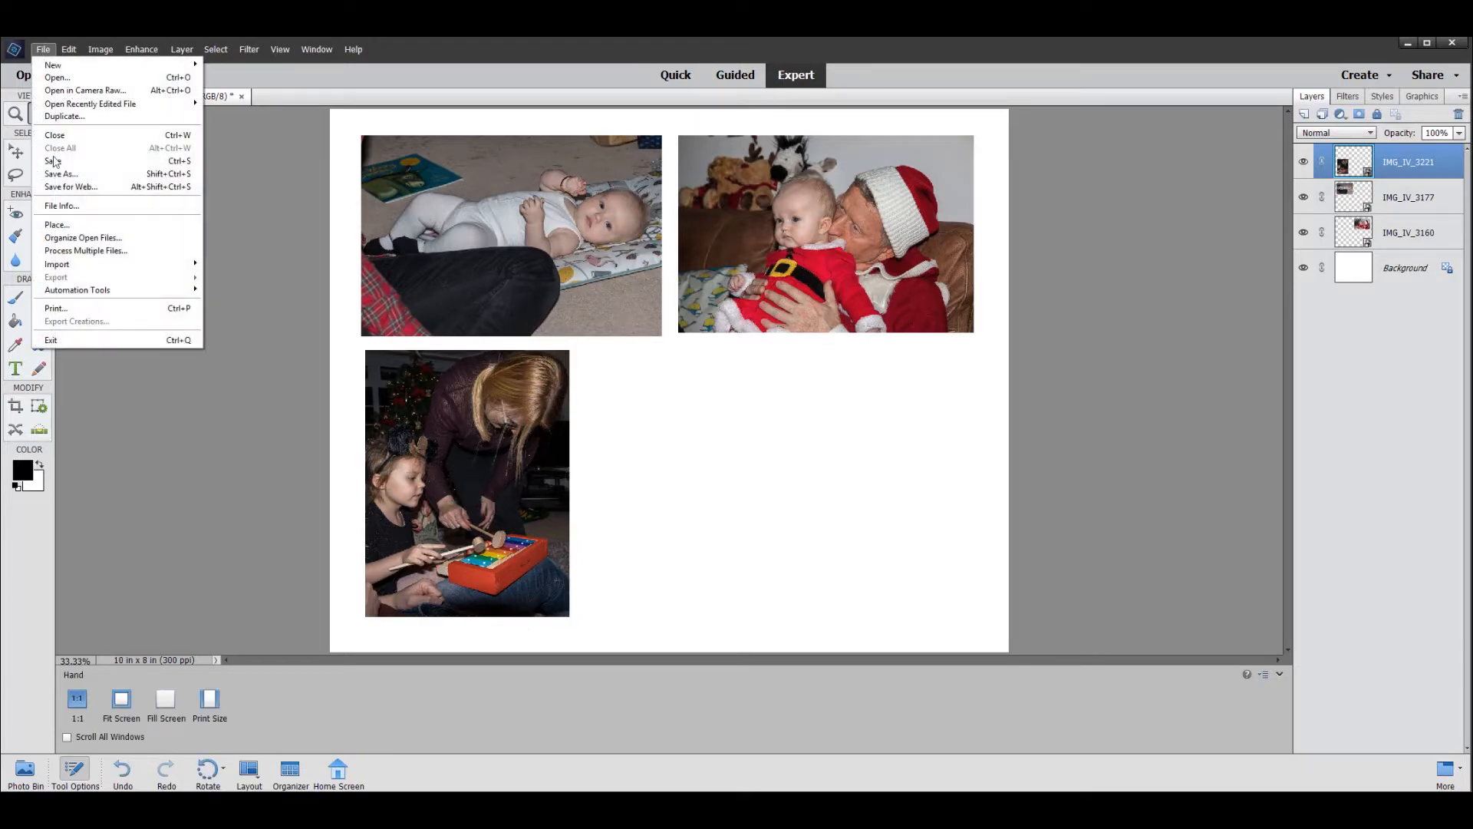
left_click(60, 227)
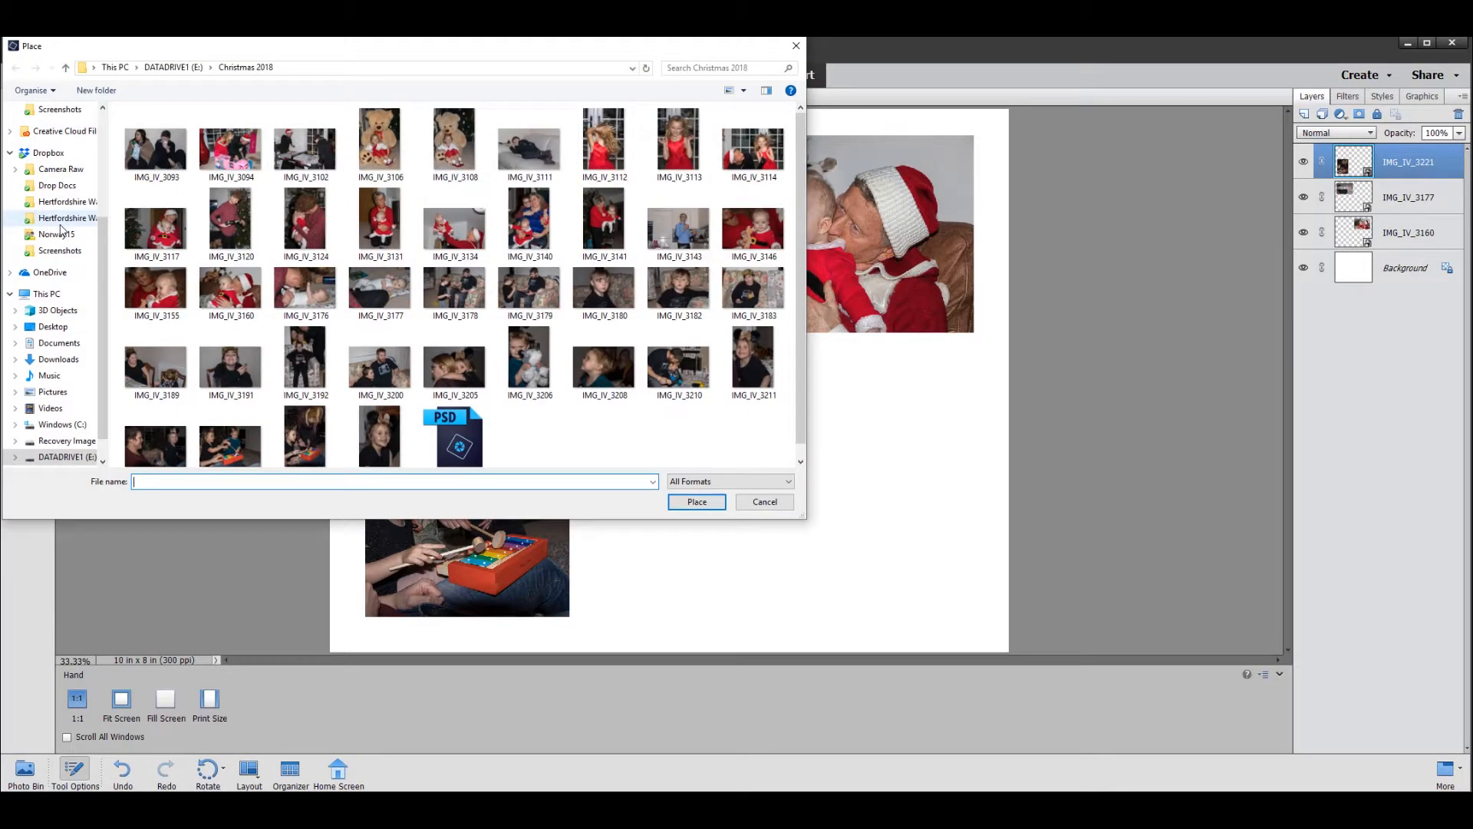
left_click(531, 363)
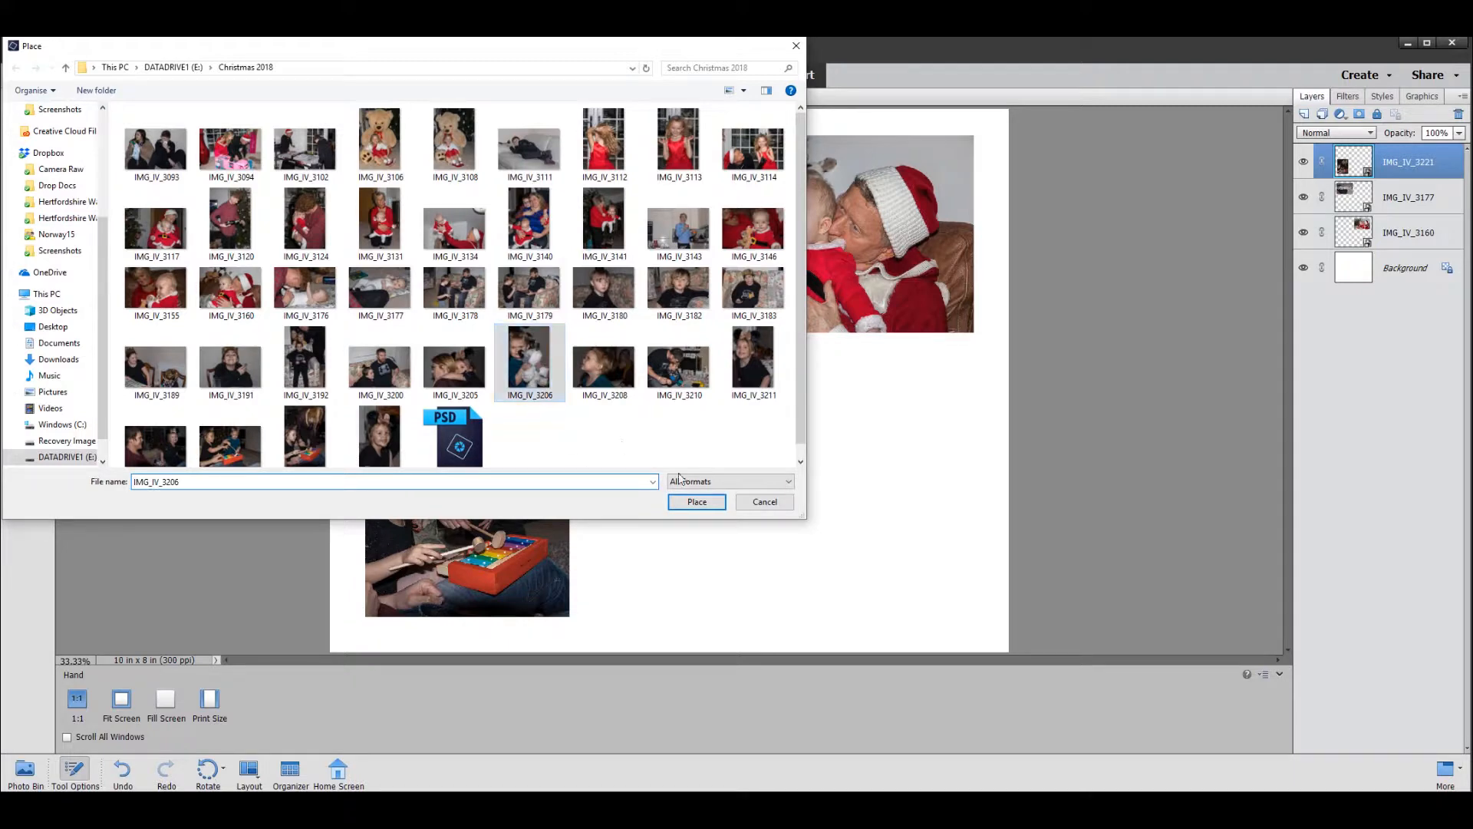
left_click(695, 501)
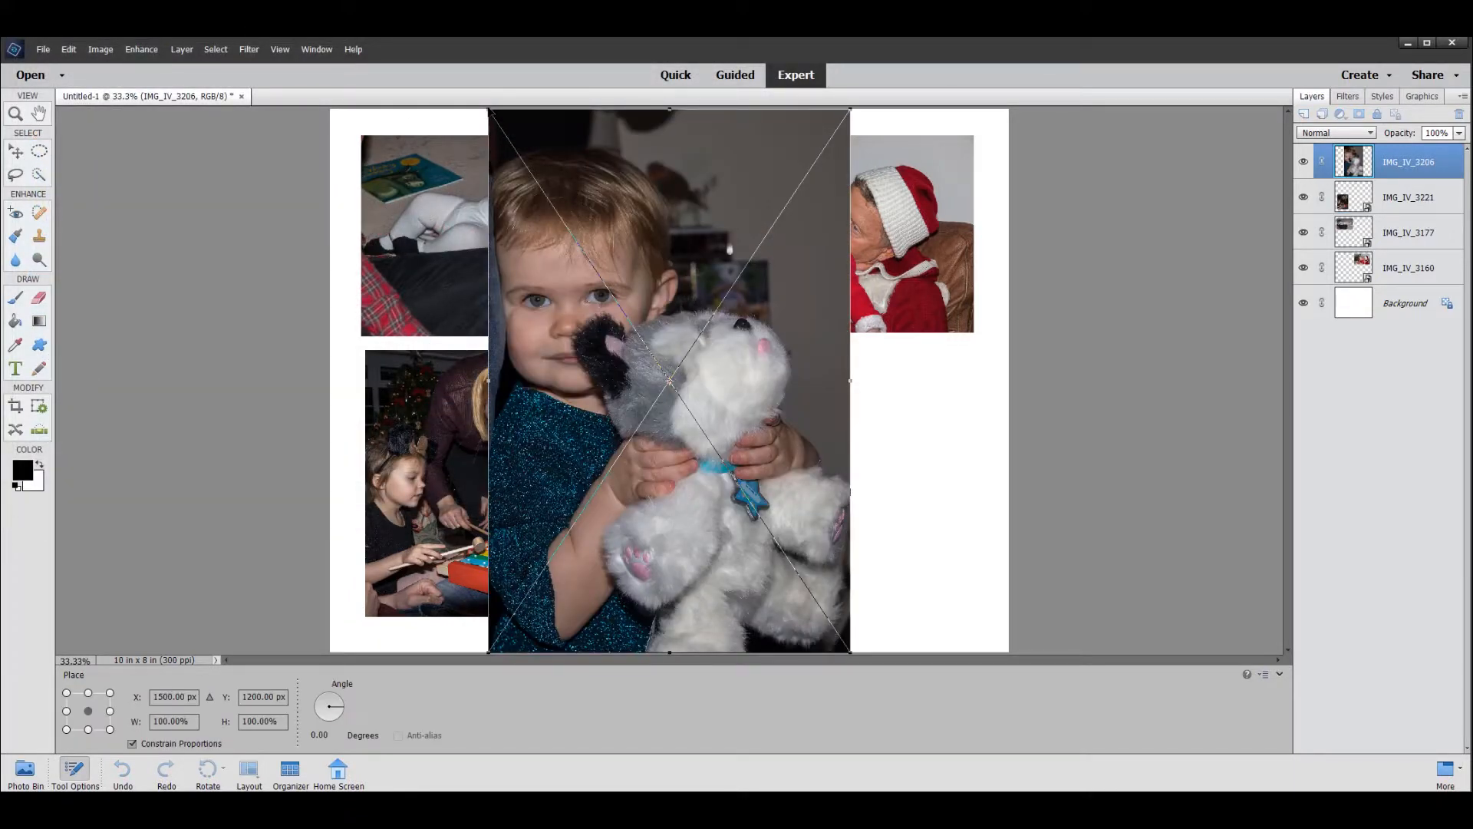
left_click_drag(488, 109, 658, 370)
left_click_drag(784, 512, 729, 495)
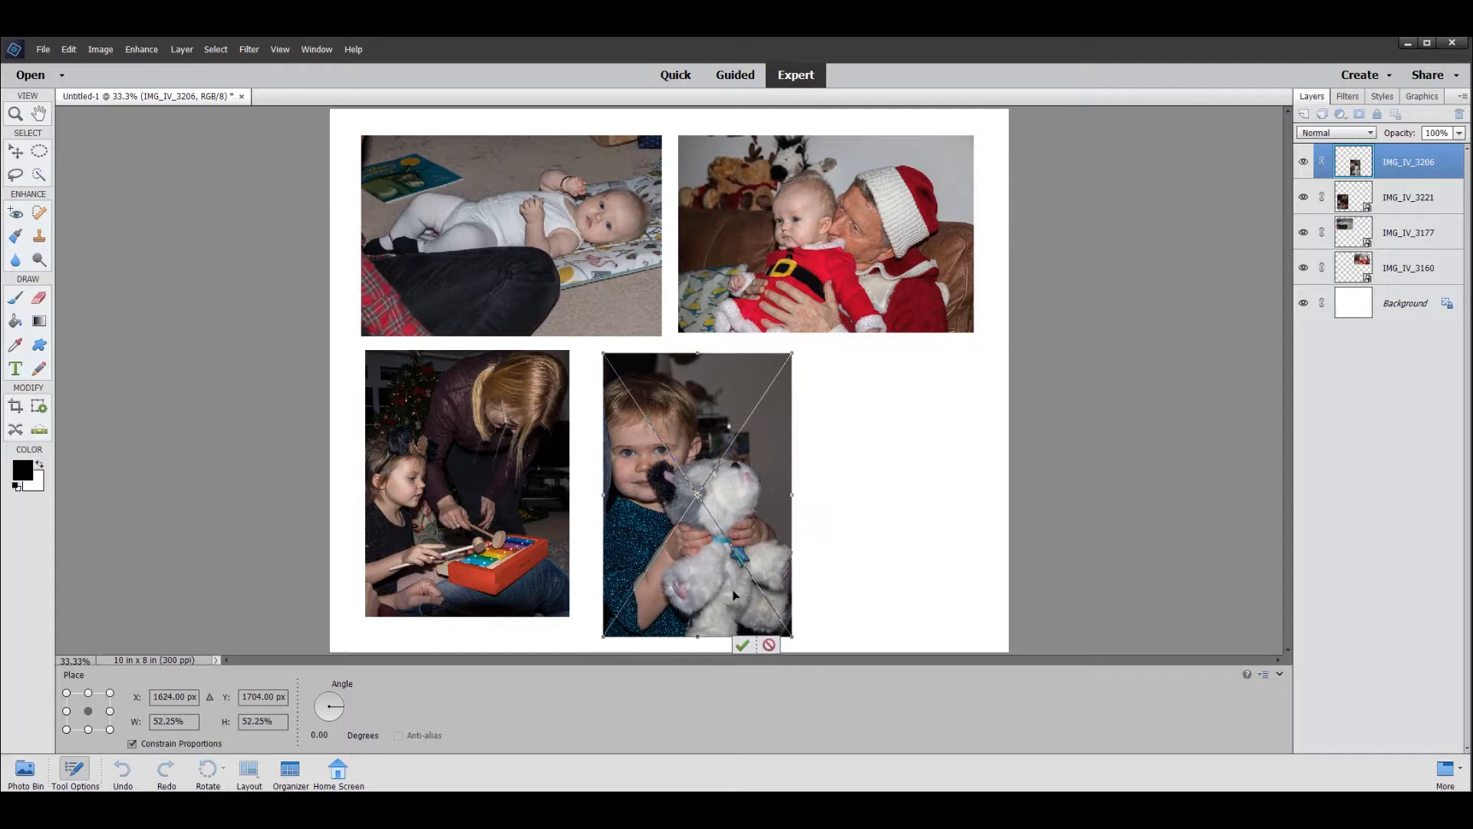
left_click(742, 645)
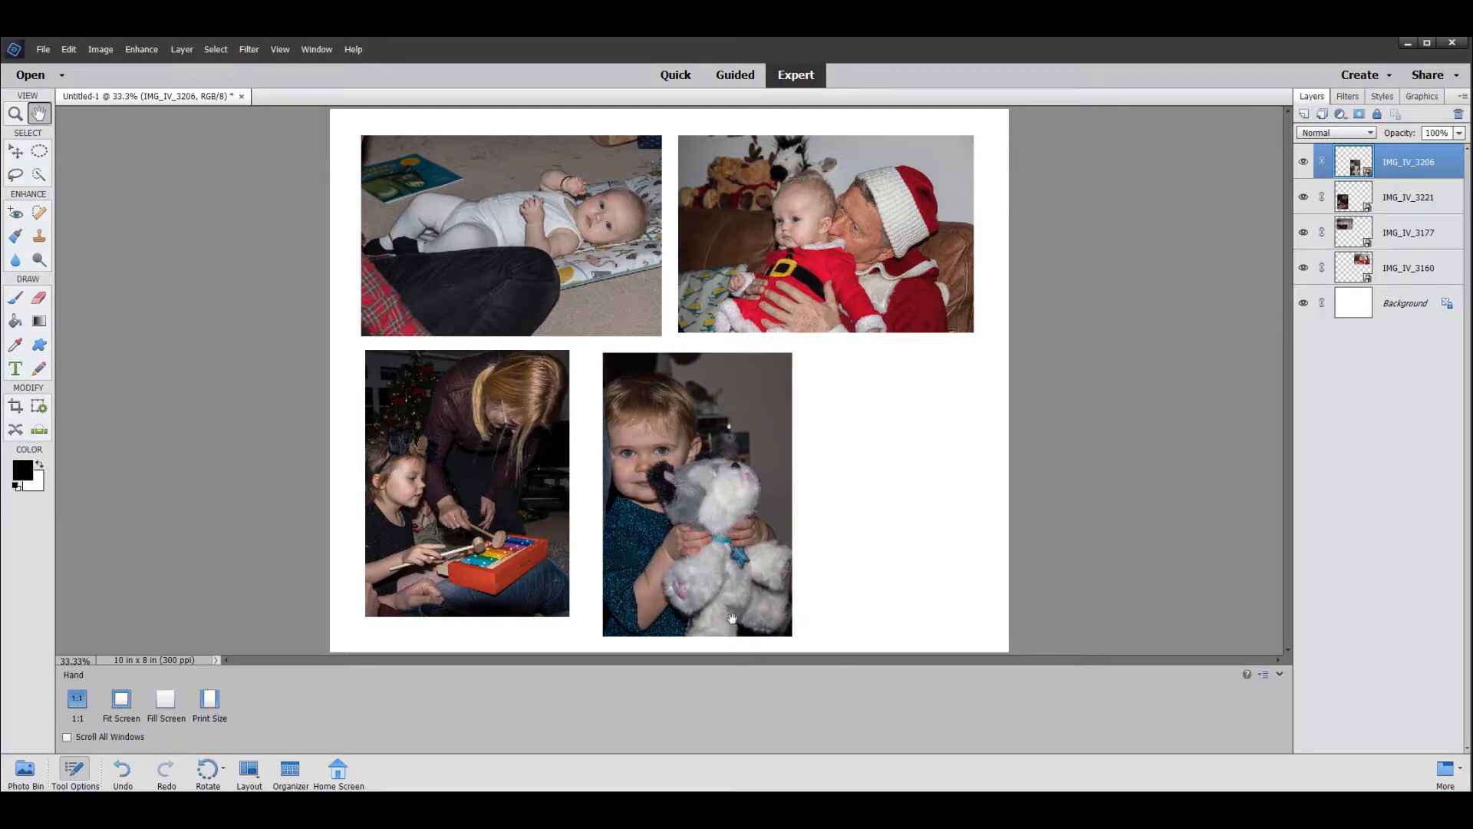
- Place the photo IMG_IV_3113, scaled to about 49%, at the right end of the lower row beneath the IMG_IV_3160 photo
left_click(42, 49)
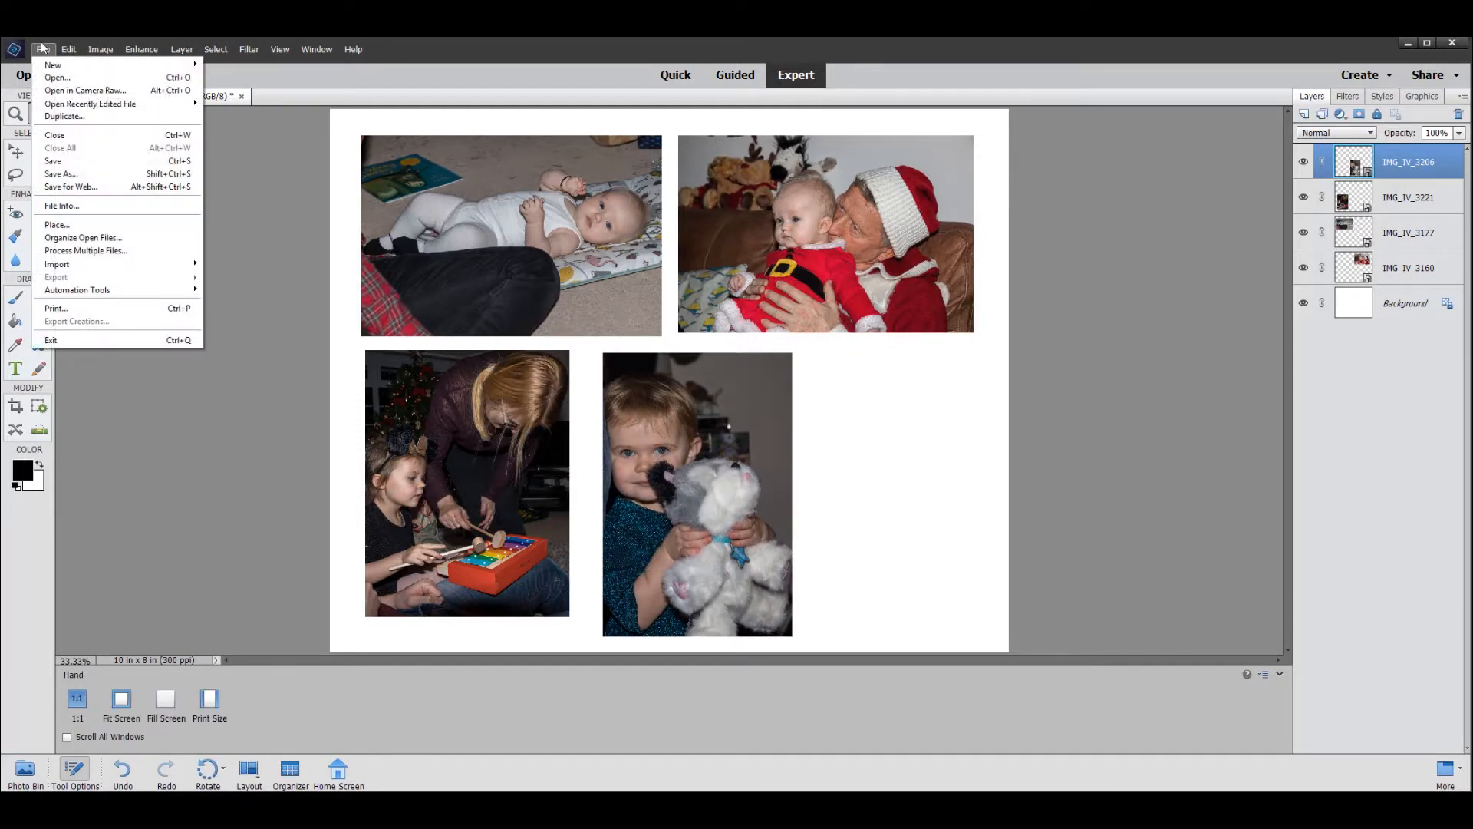
left_click(57, 226)
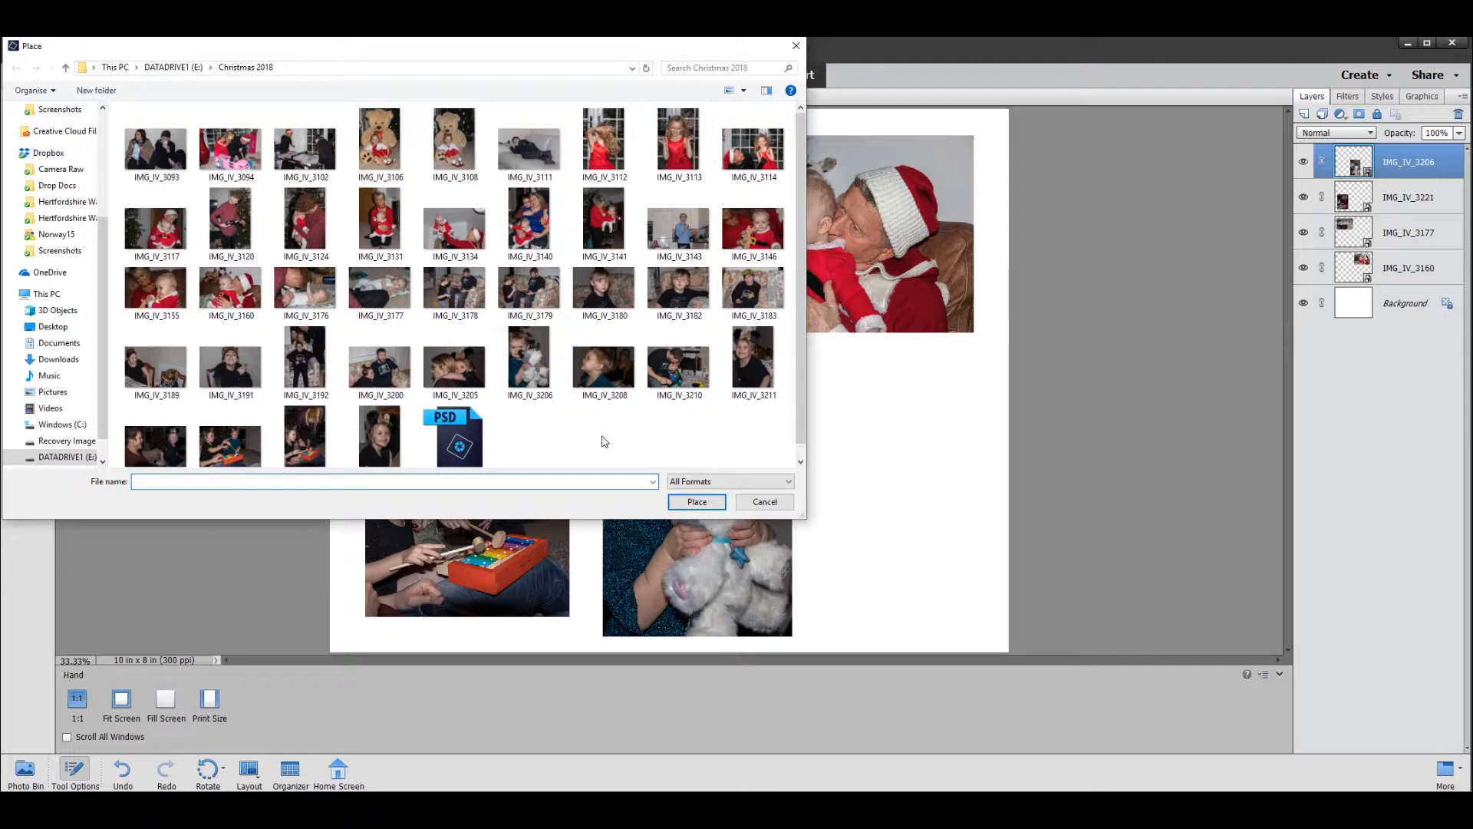
left_click(675, 132)
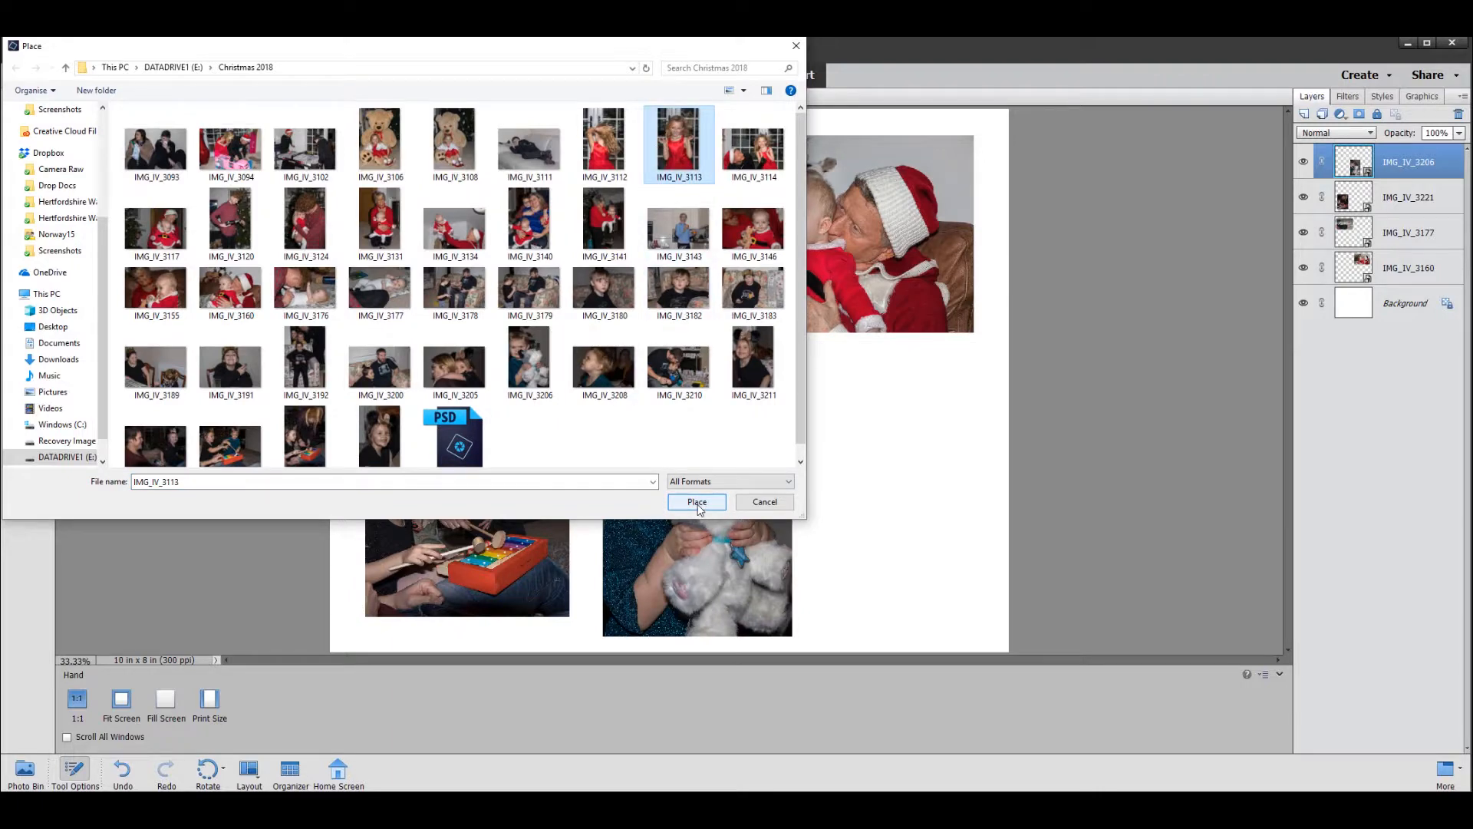
left_click(696, 503)
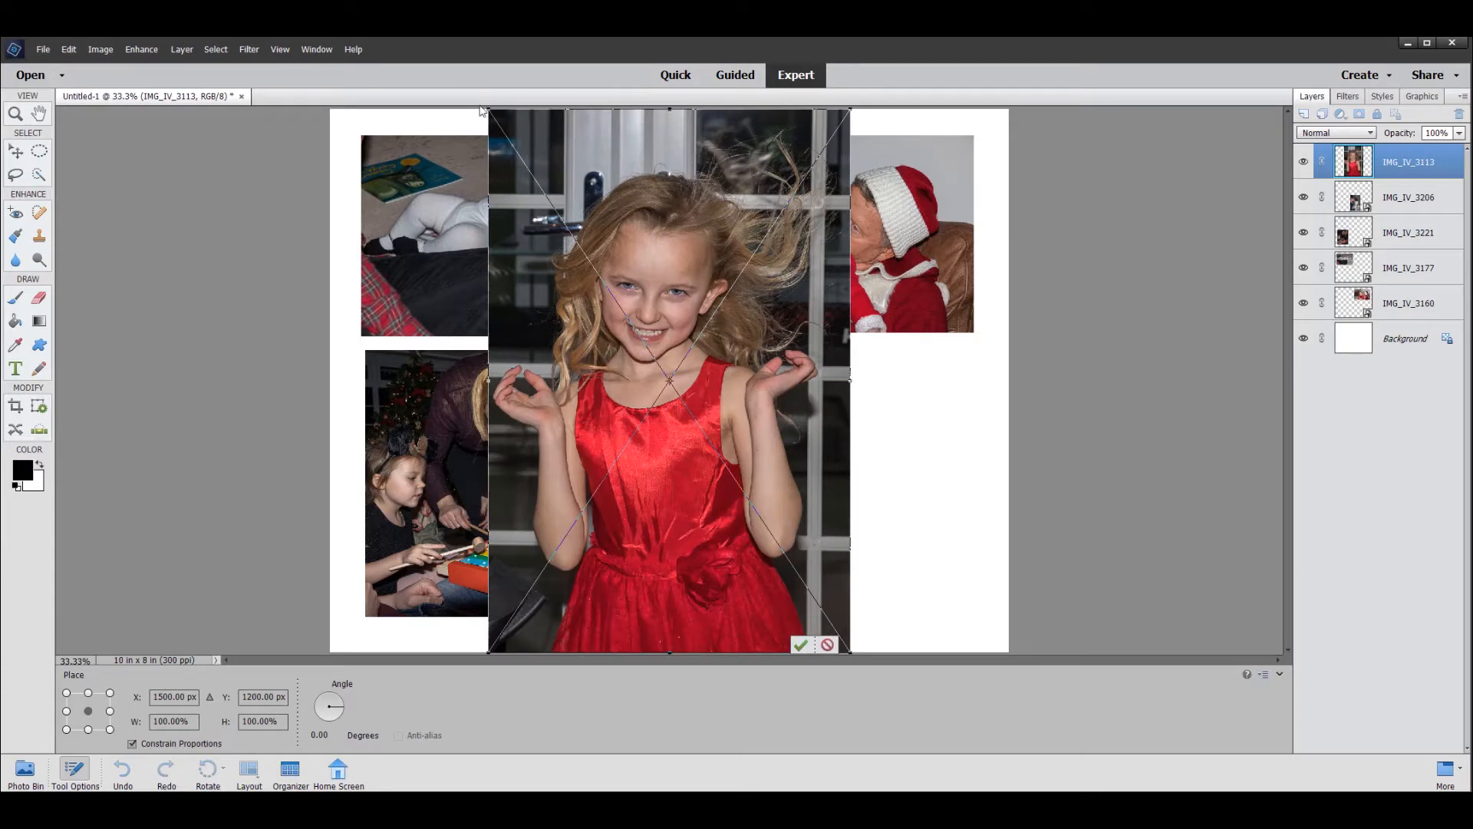
left_click_drag(492, 113, 665, 365)
left_click_drag(697, 451, 836, 429)
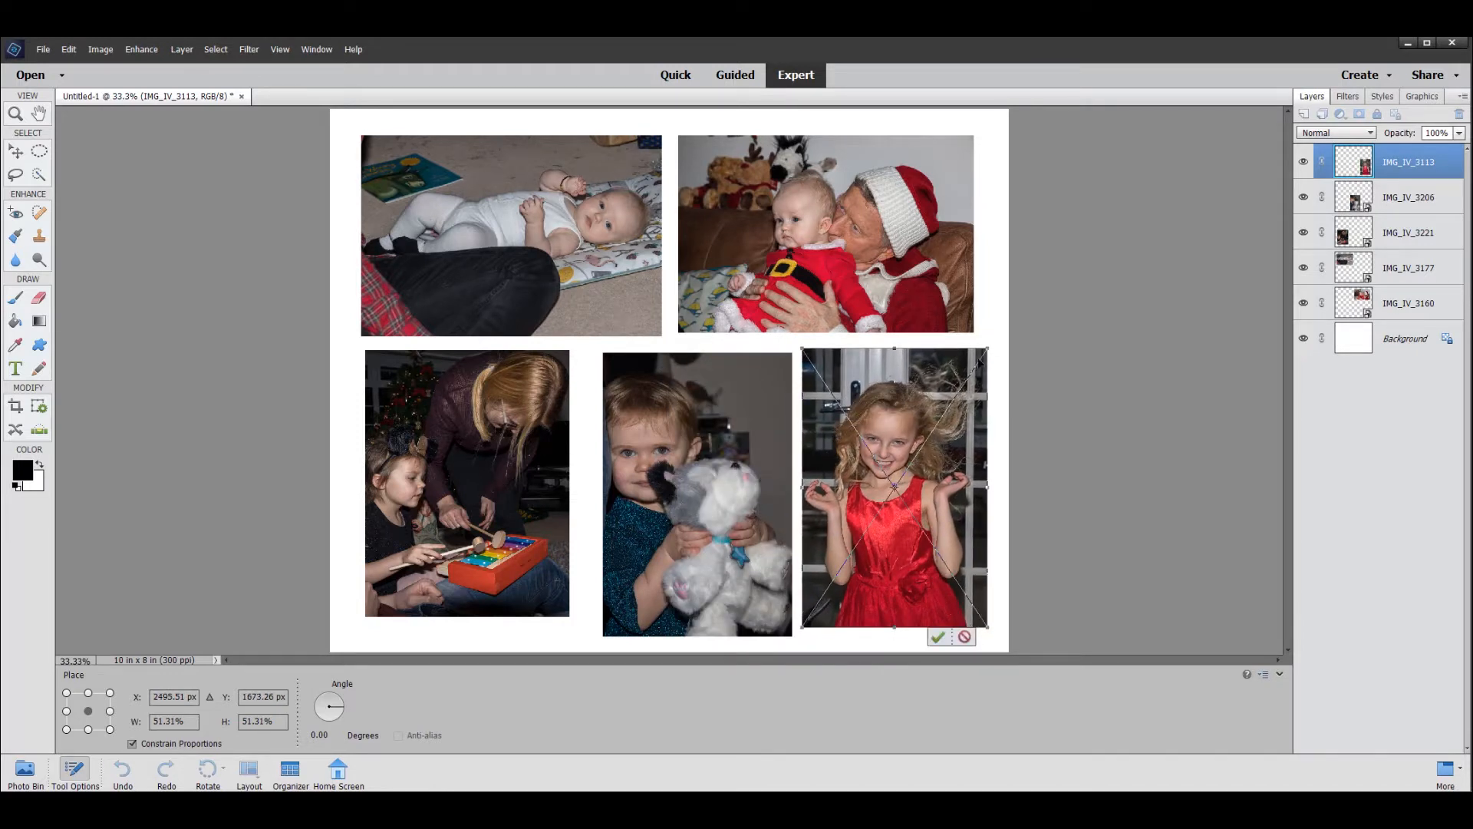
left_click_drag(985, 348, 968, 355)
left_click_drag(869, 477, 867, 474)
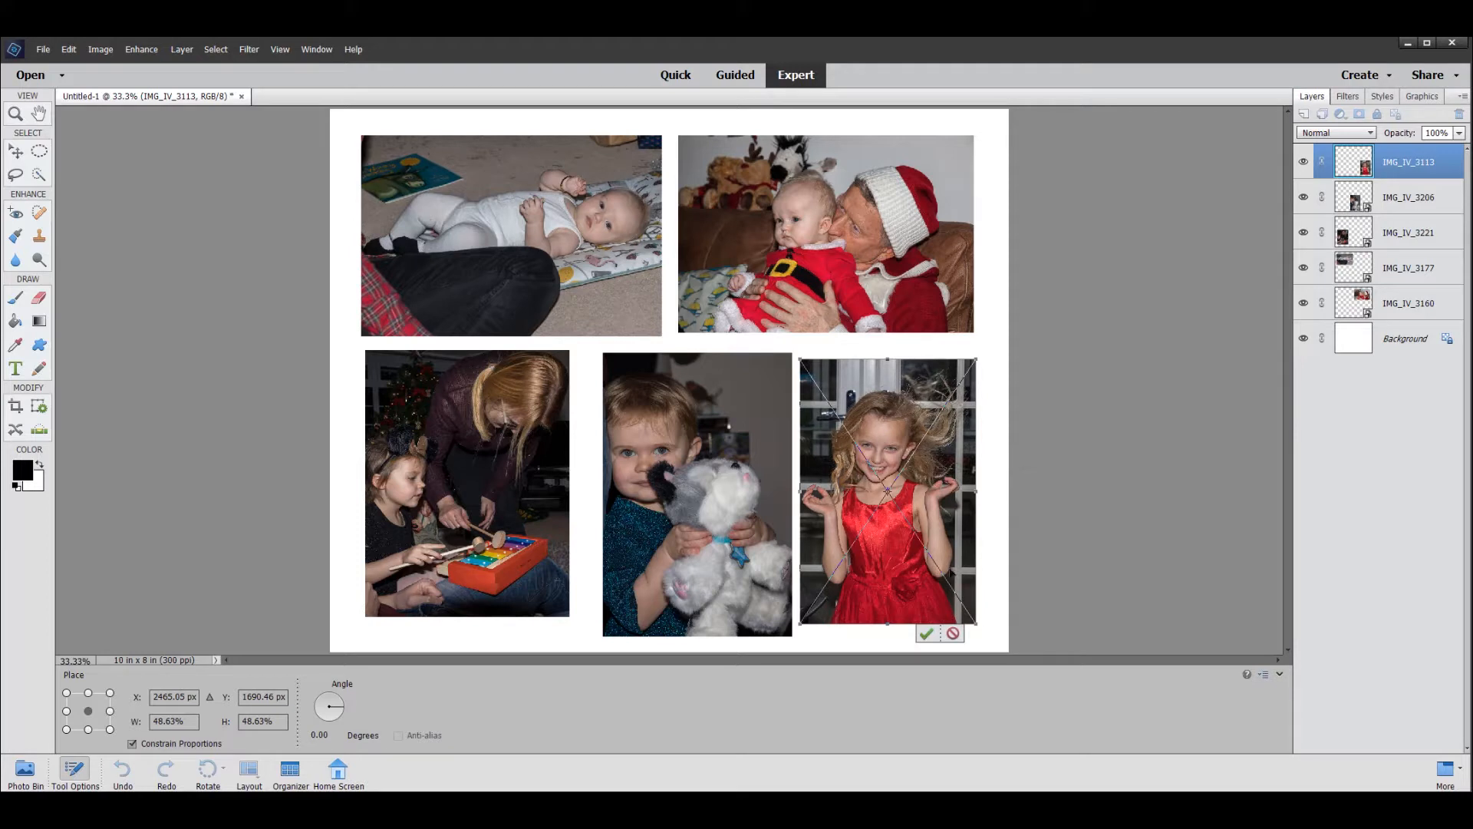
left_click(927, 633)
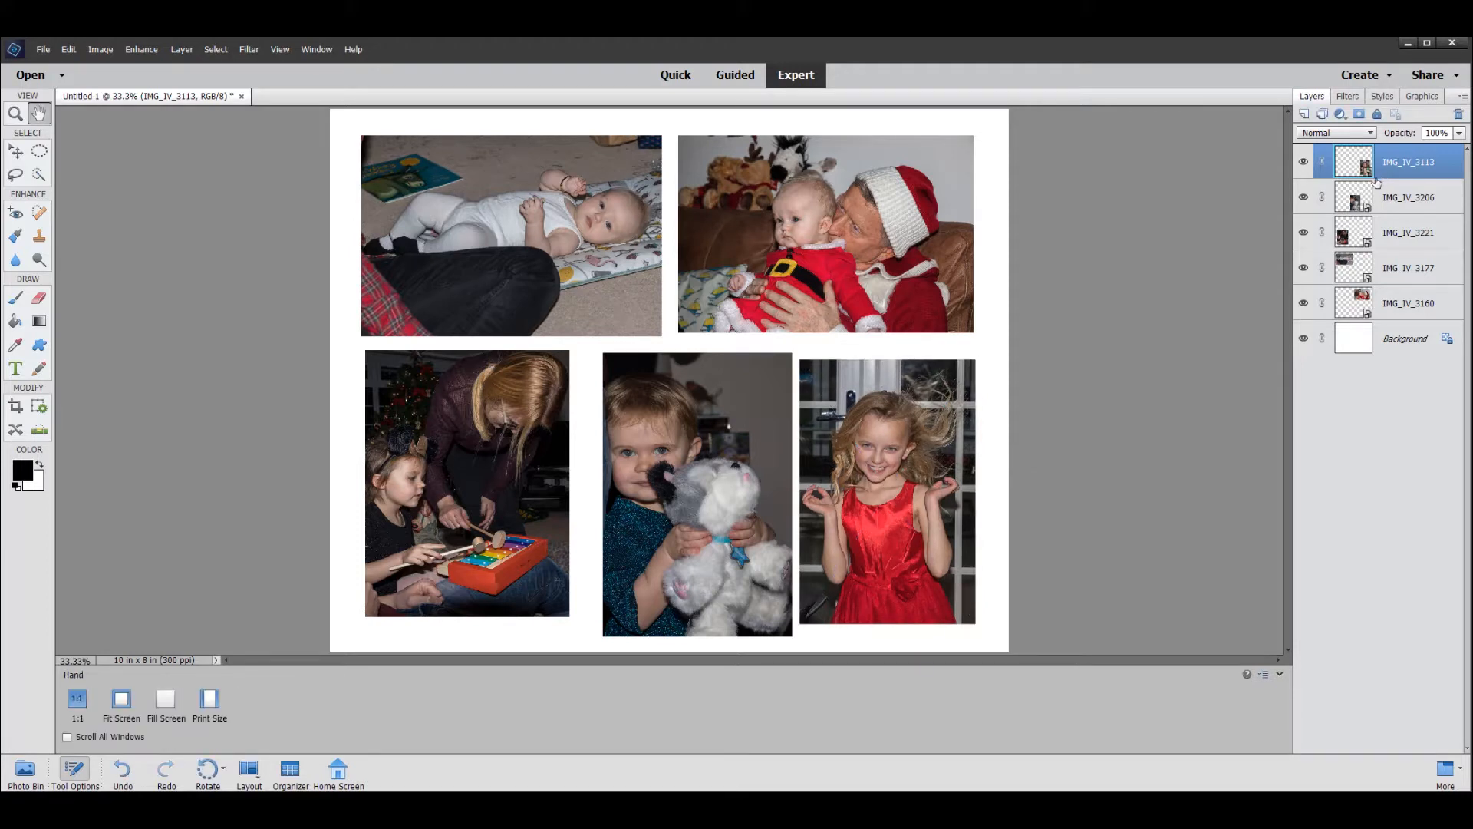
- Move the IMG_IV_3206 photo slightly left and scale it proportionally to about 95% so it fits between its two neighbours
left_click(1349, 197)
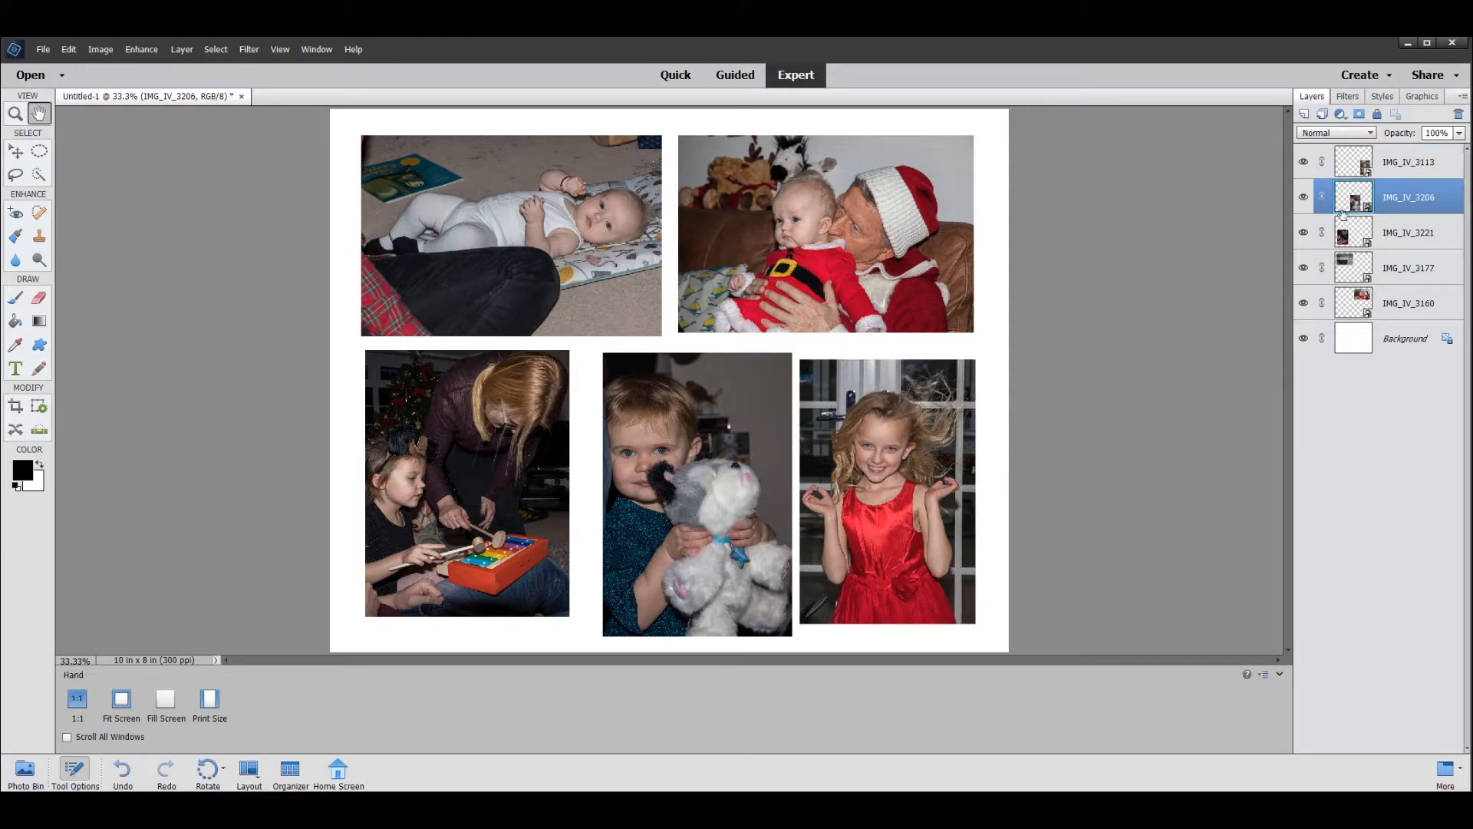
left_click(14, 153)
left_click_drag(689, 501, 680, 498)
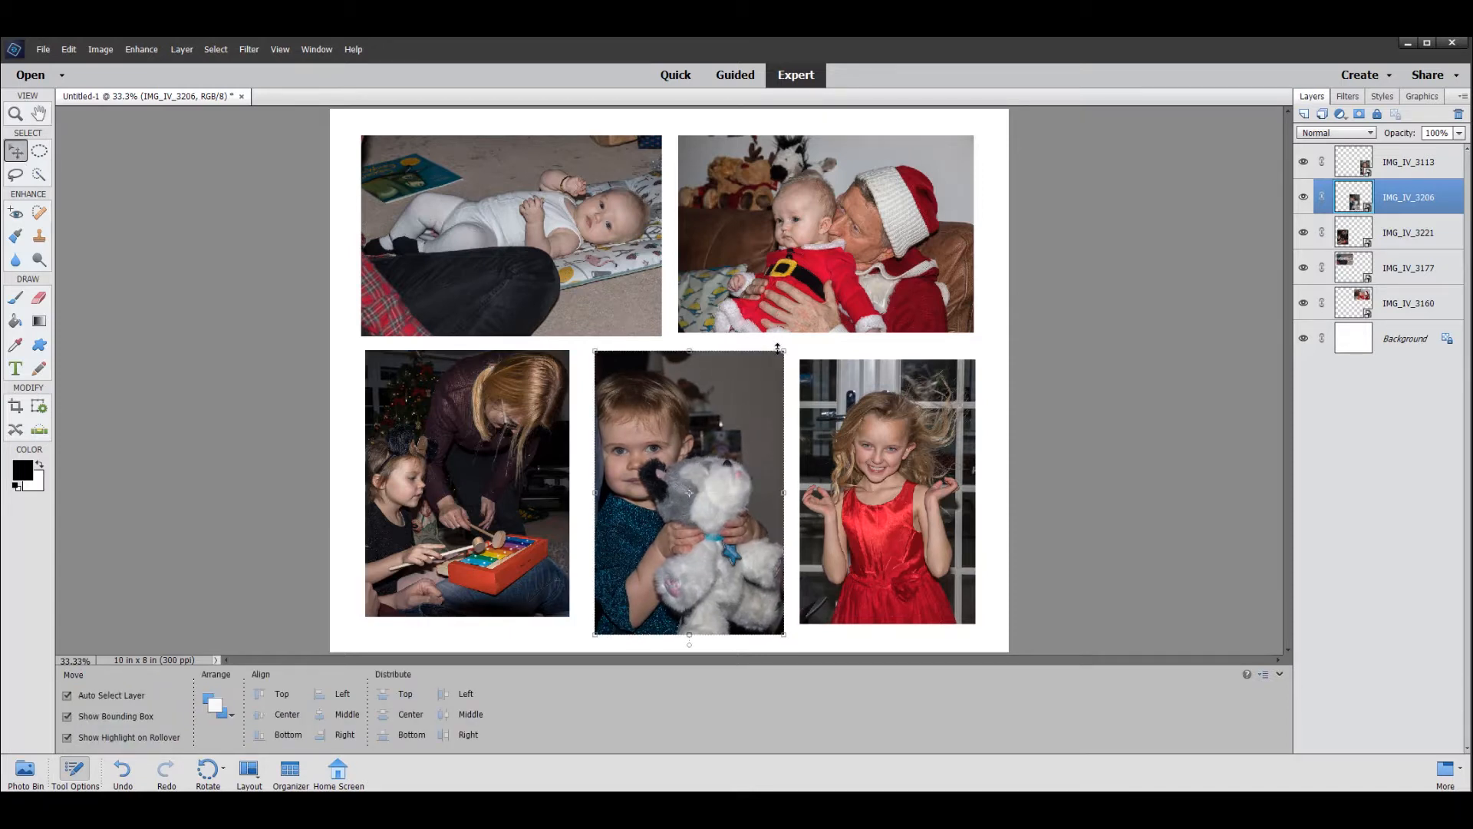
left_click_drag(783, 351, 776, 362)
left_click_drag(698, 518, 702, 509)
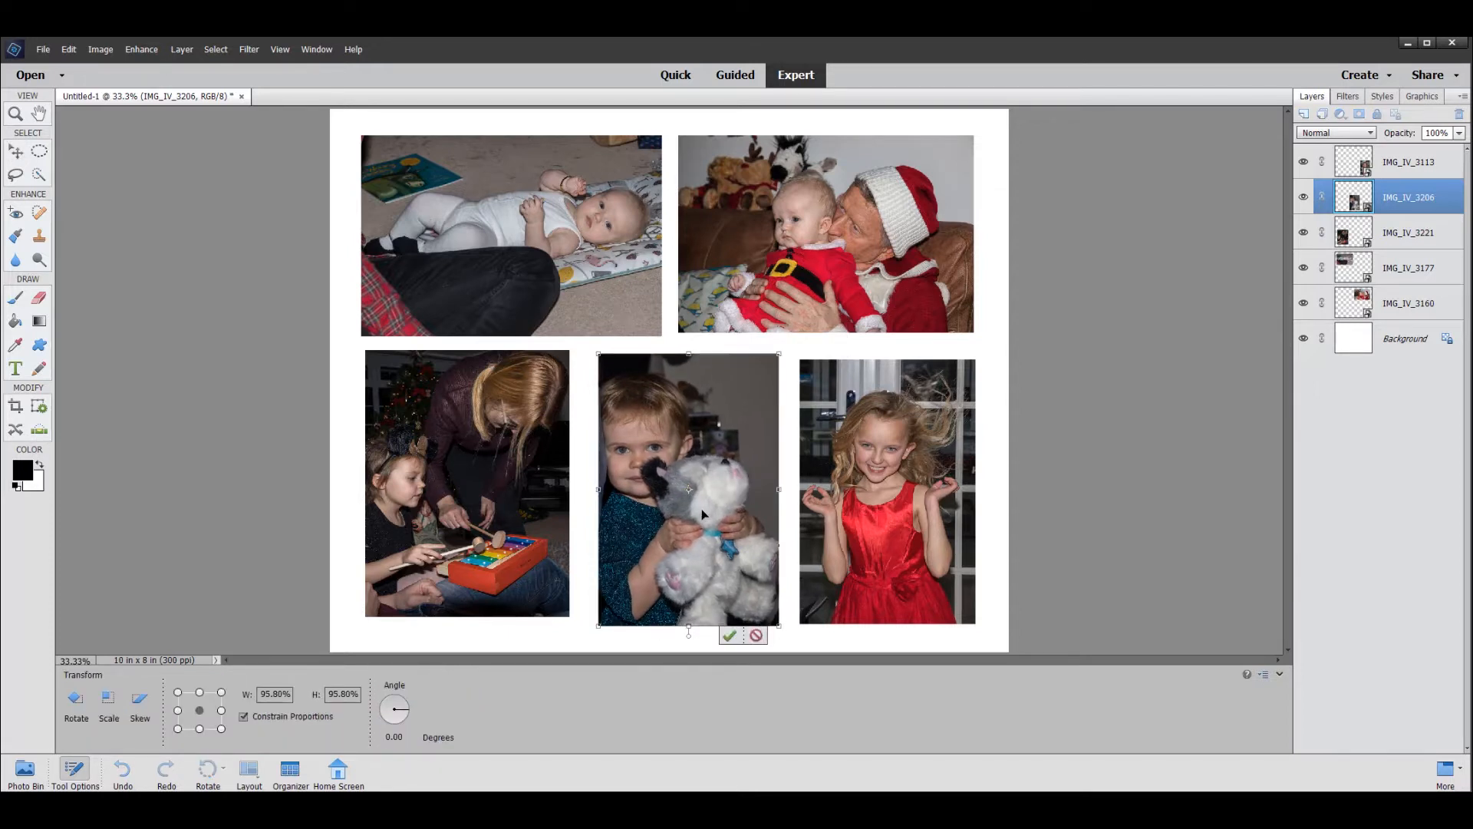
left_click_drag(596, 627, 600, 622)
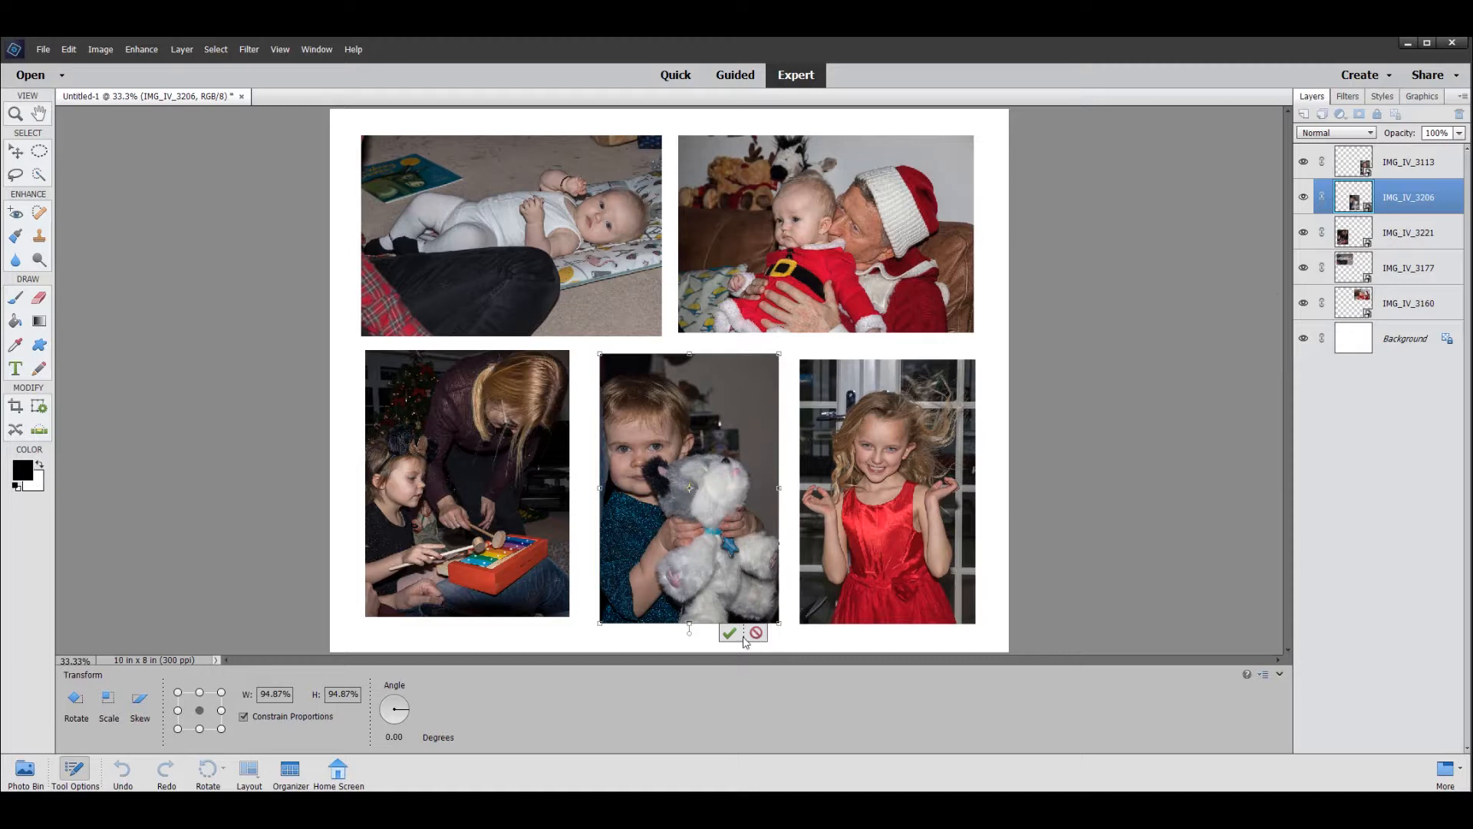
left_click(729, 632)
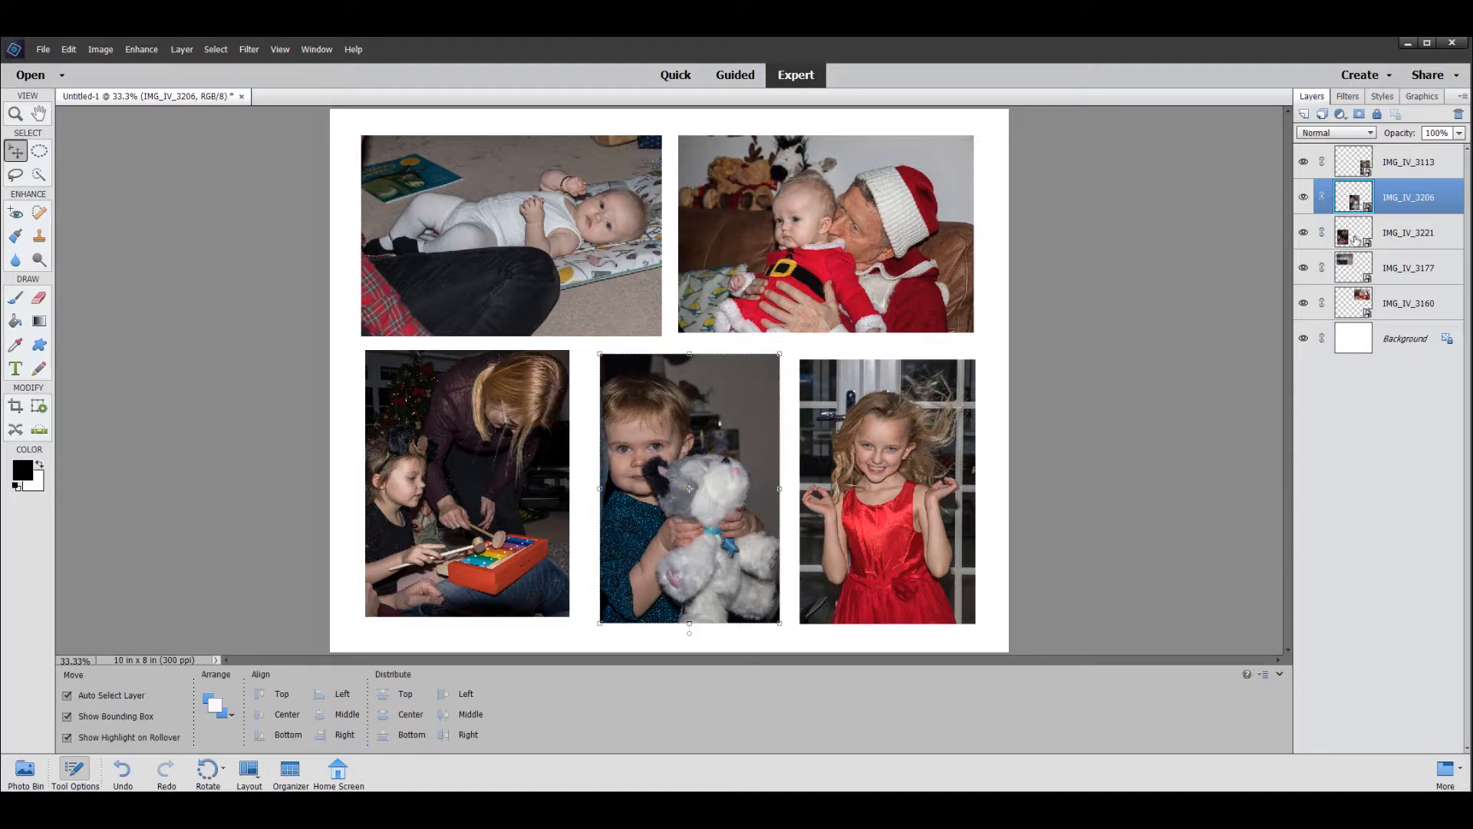
- Move the IMG_IV_3221 photo slightly down level with its neighbour, and fine-tune the IMG_IV_3206 photo's position in the lower row
left_click(1356, 237)
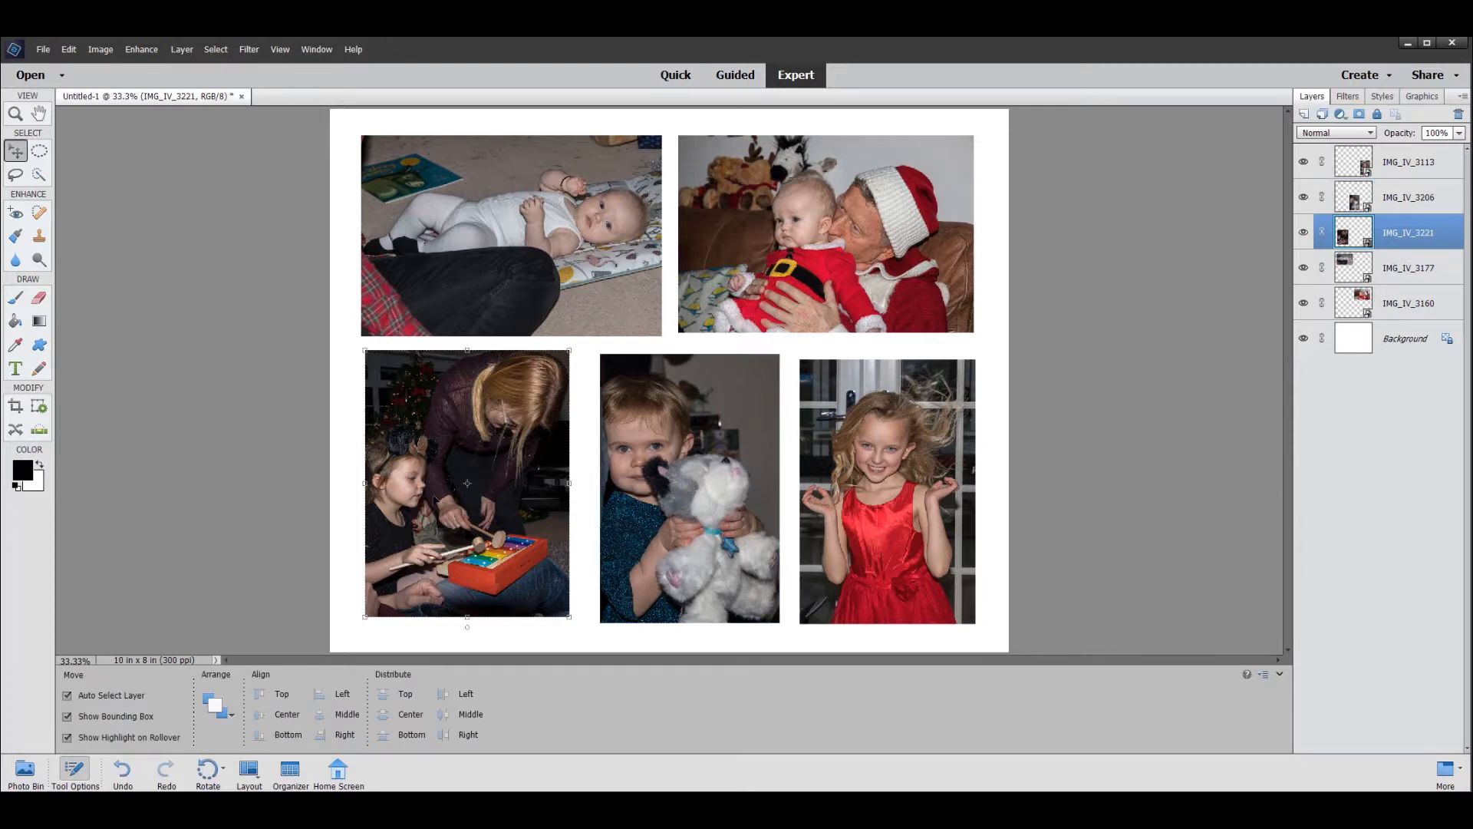
left_click_drag(435, 497, 436, 501)
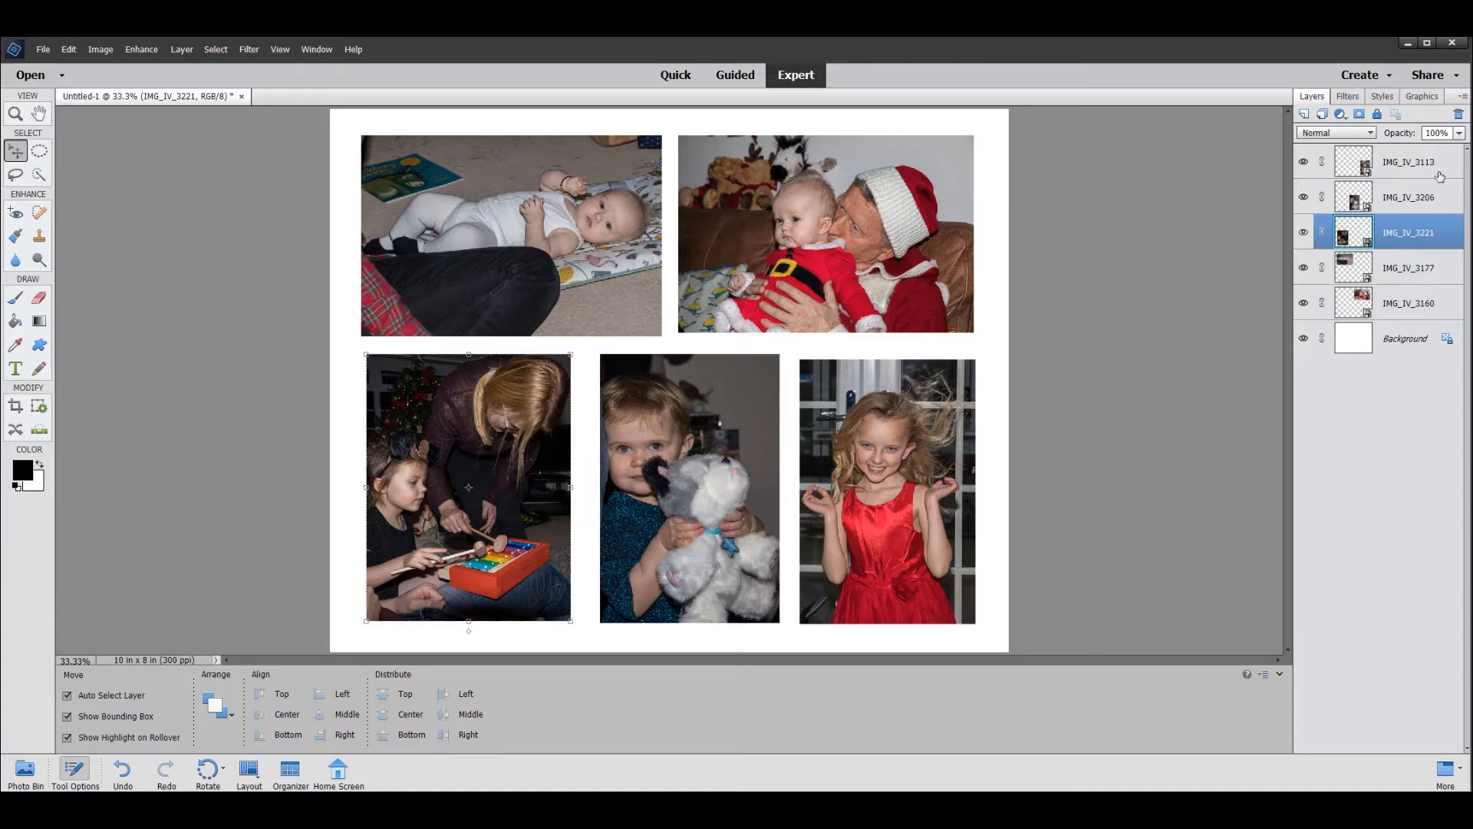
left_click(1383, 205)
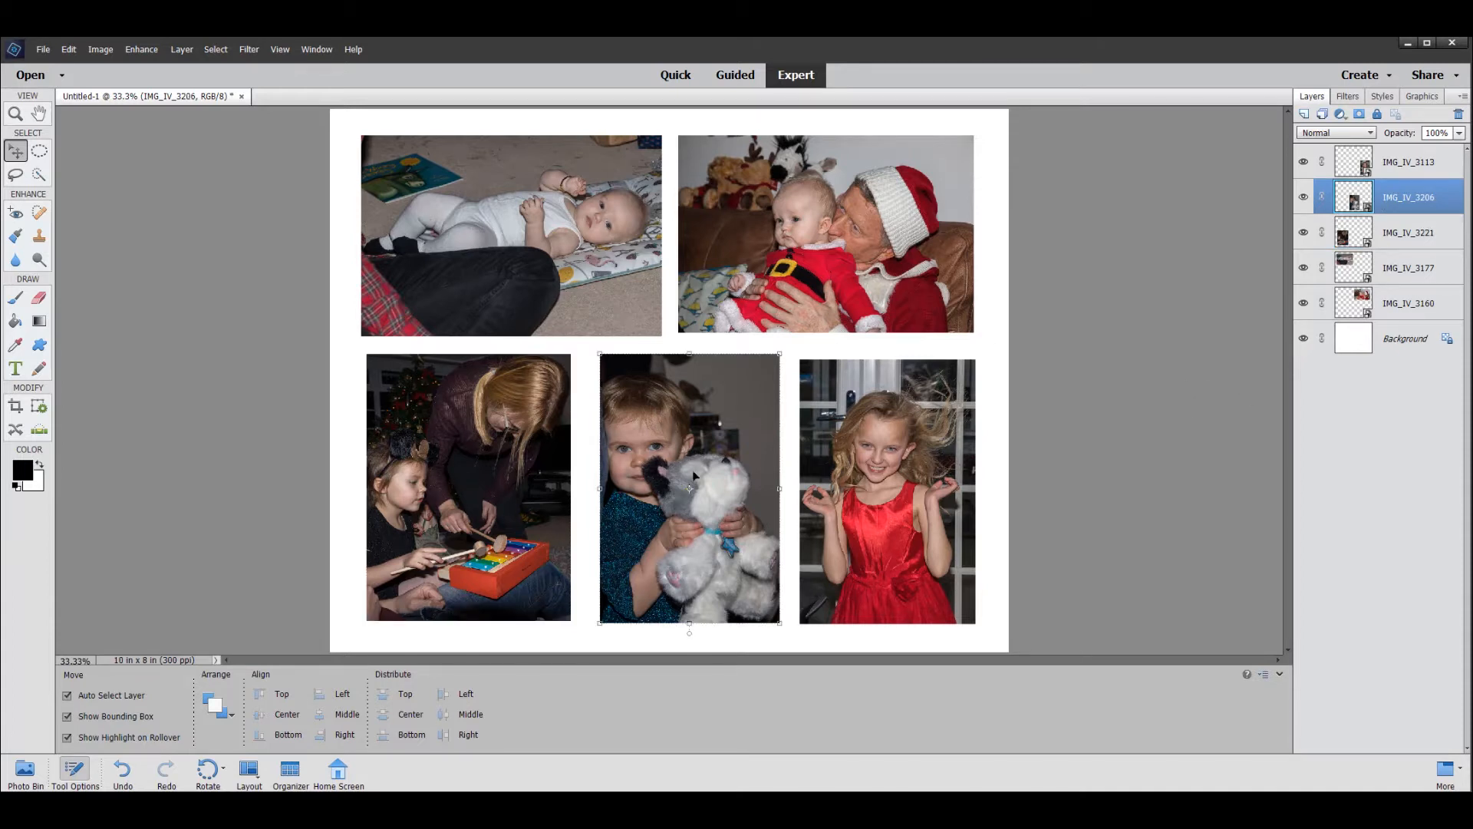
left_click_drag(693, 476, 695, 478)
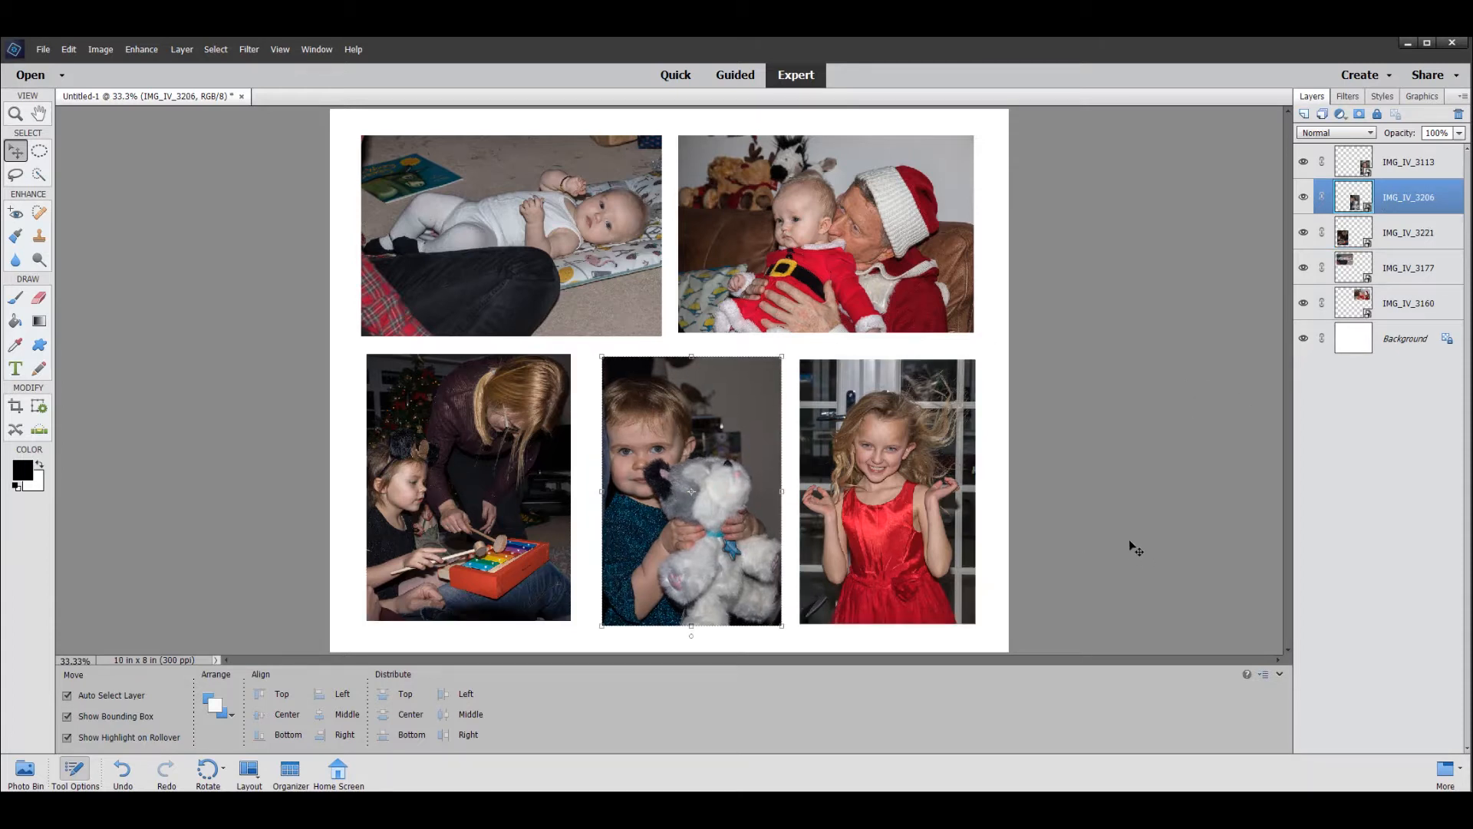
key("shift+Up")
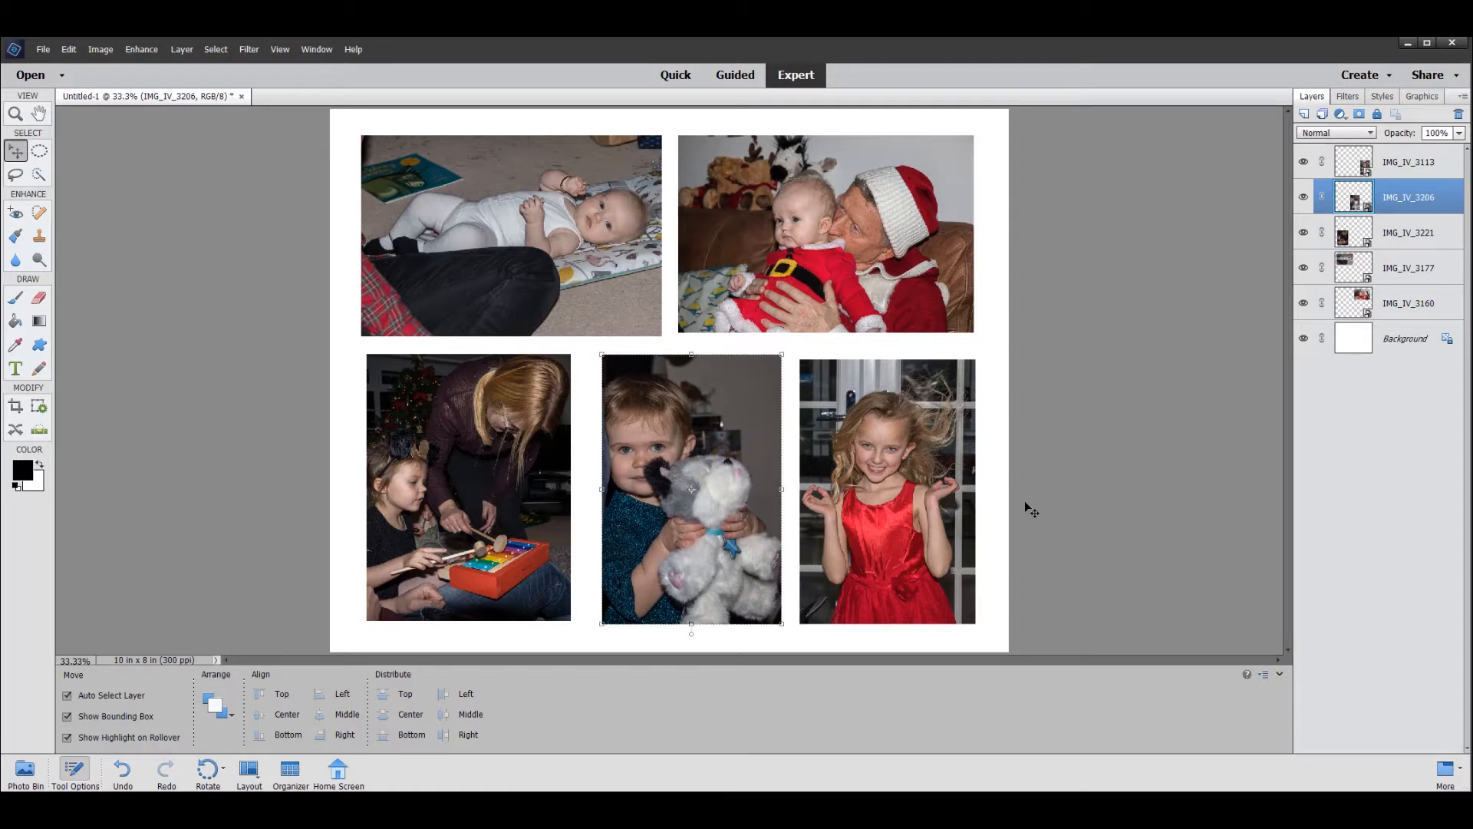
key("shift+Left")
key("Left")
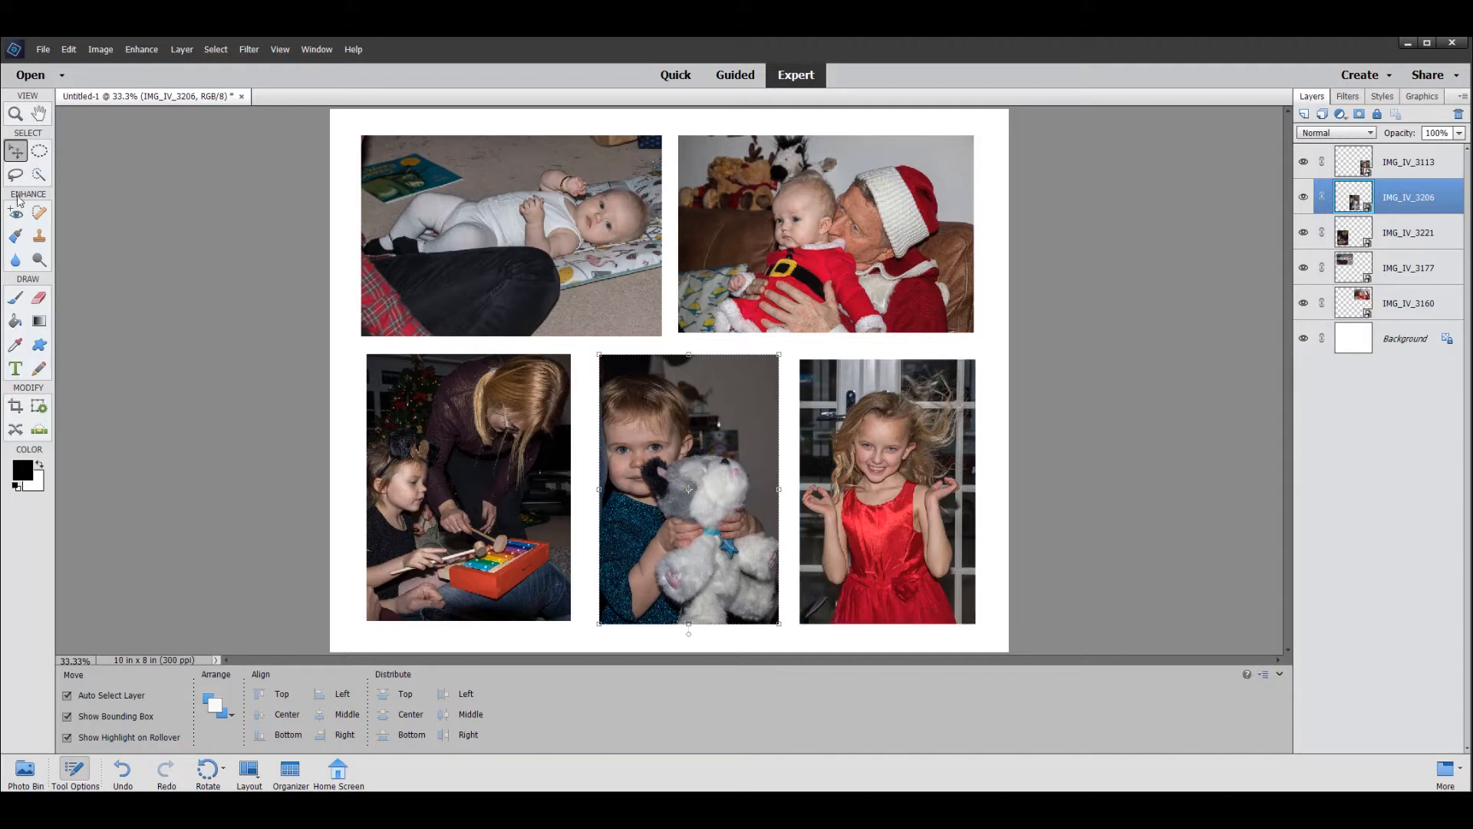
left_click(42, 115)
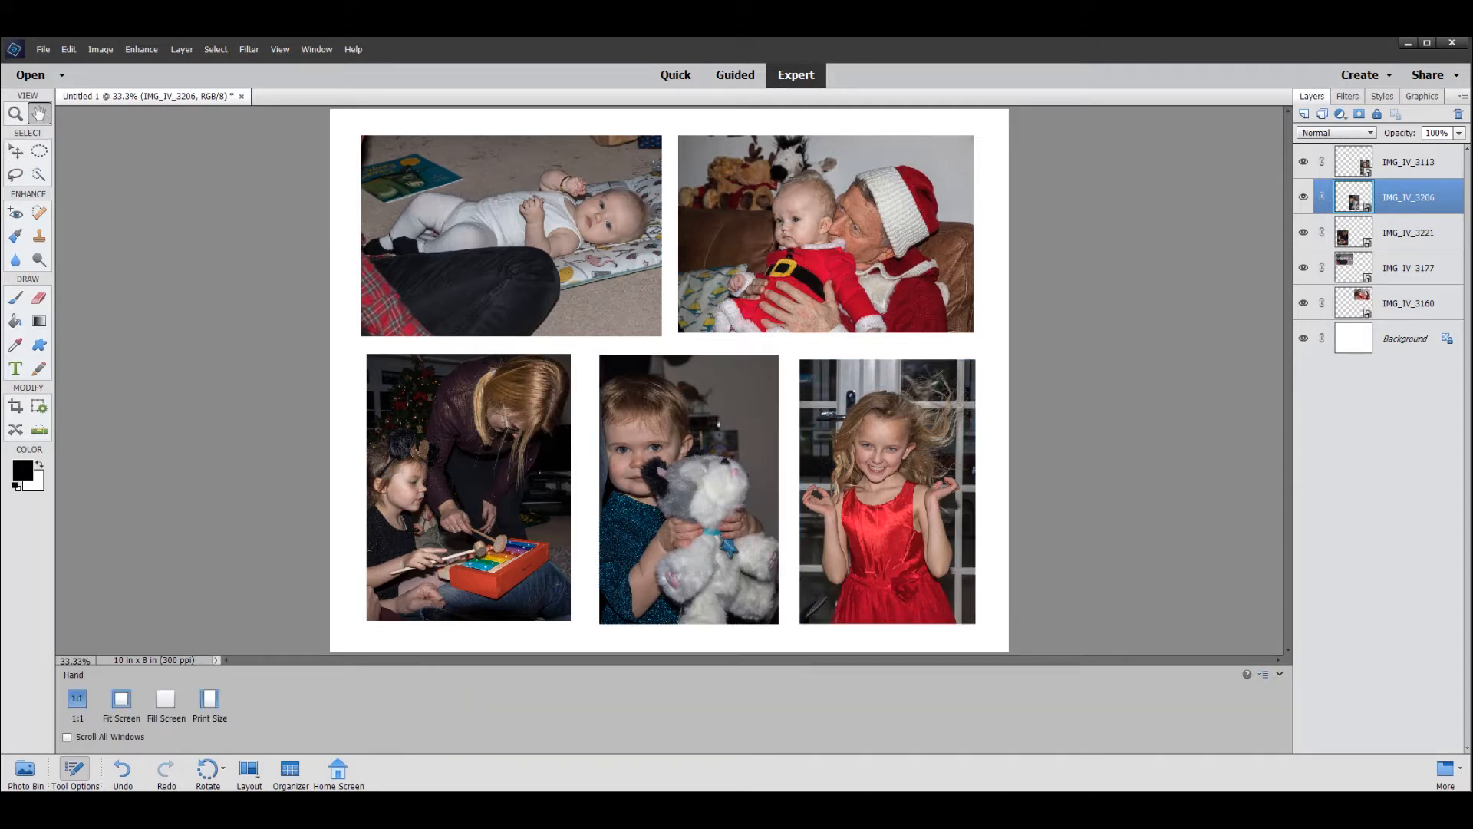
left_click(276, 50)
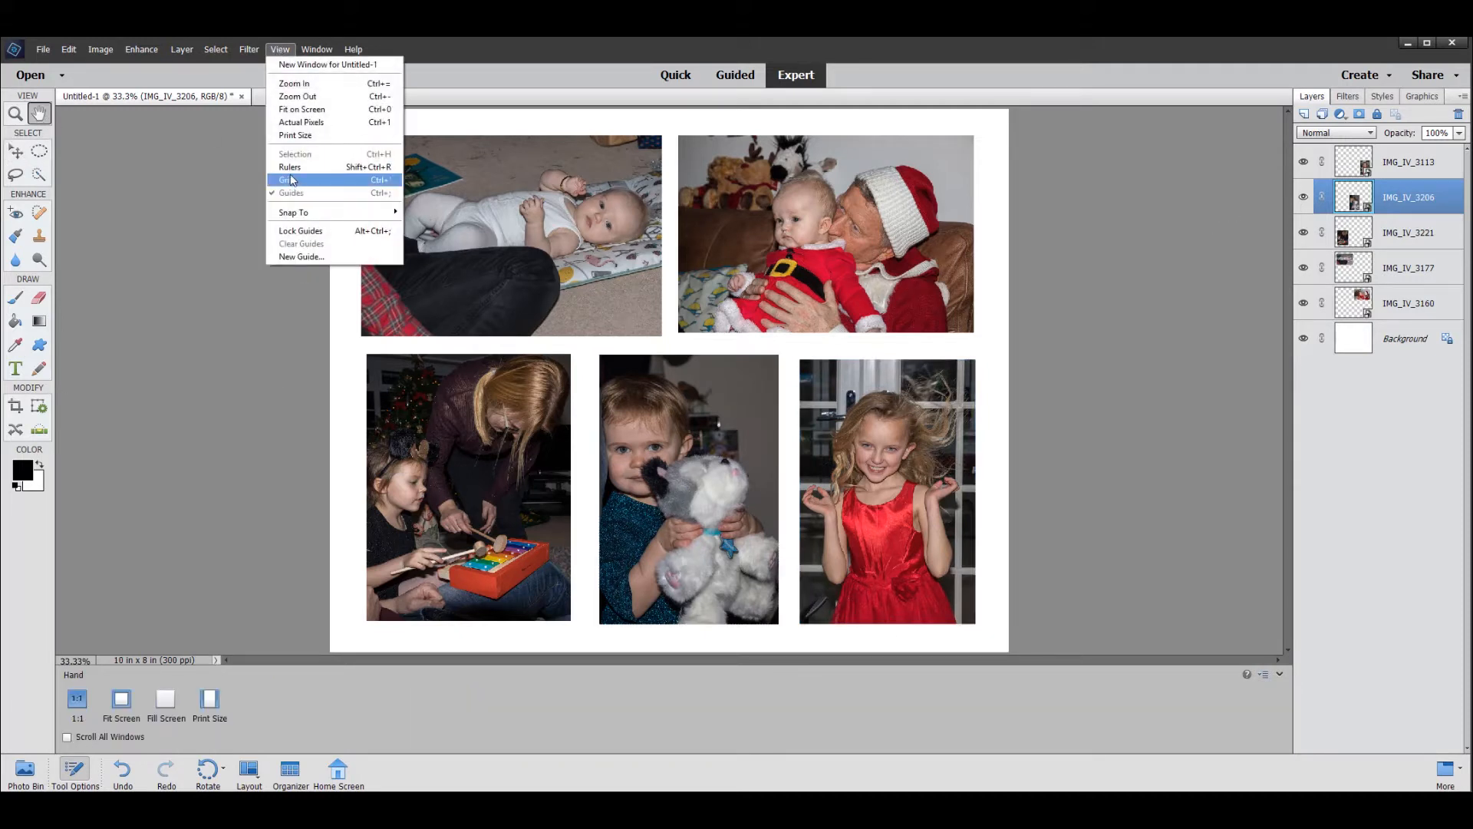
mouse_move(283, 54)
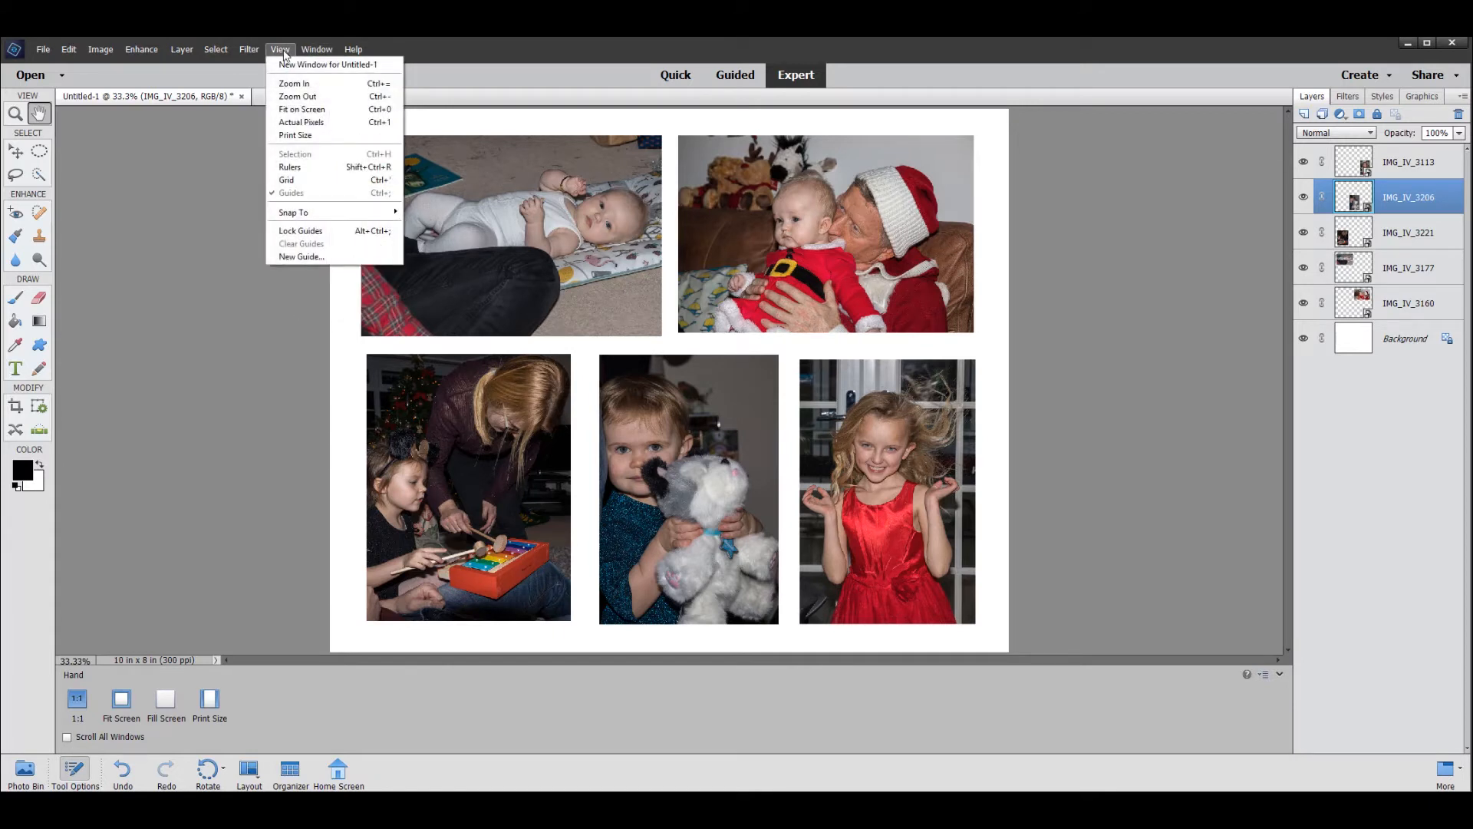
left_click(283, 51)
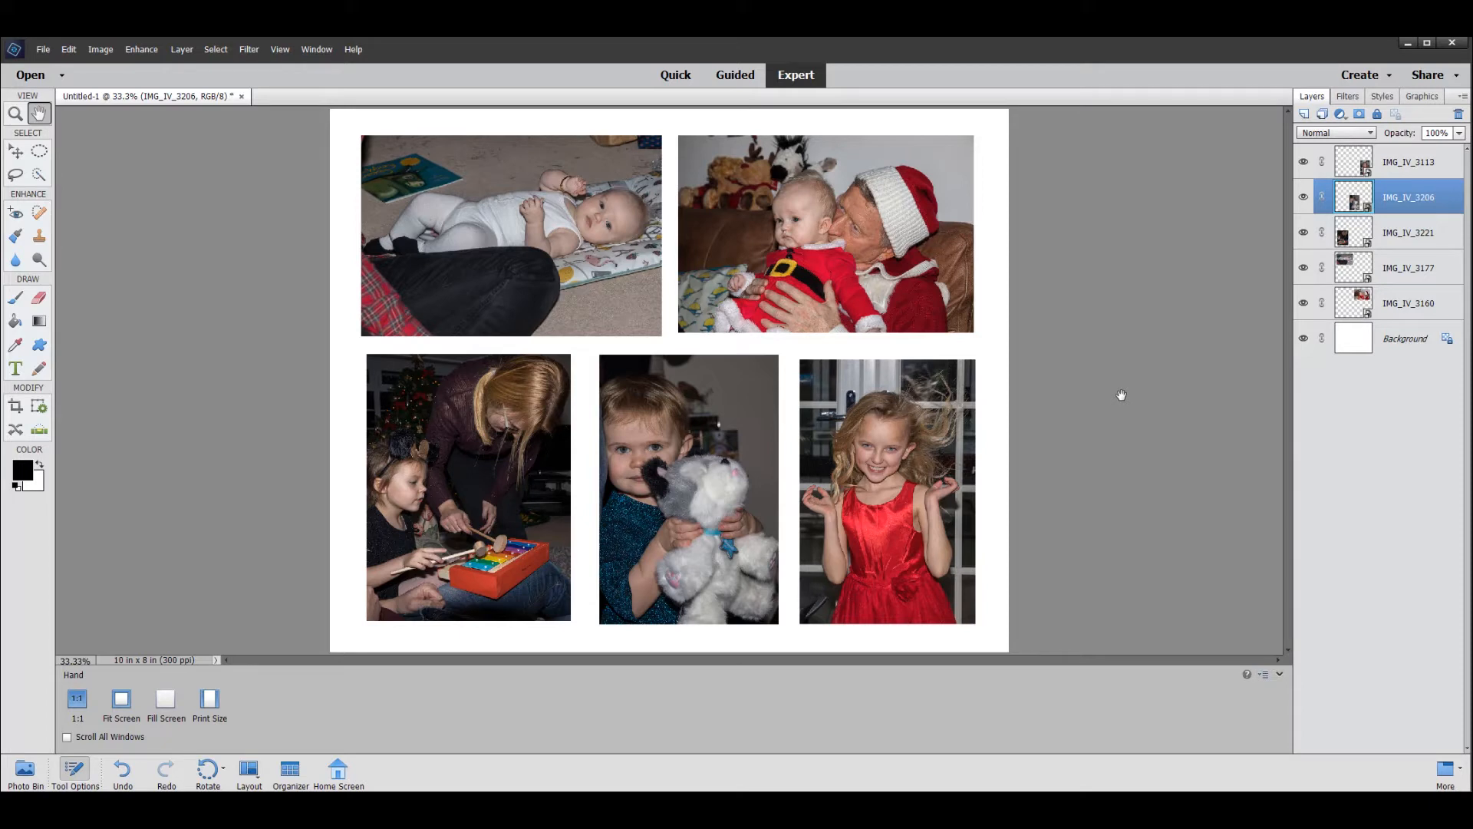
- Save the collage in Photoshop format as Xmas Collage in the Christmas 2018 folder, and close the document
left_click(43, 51)
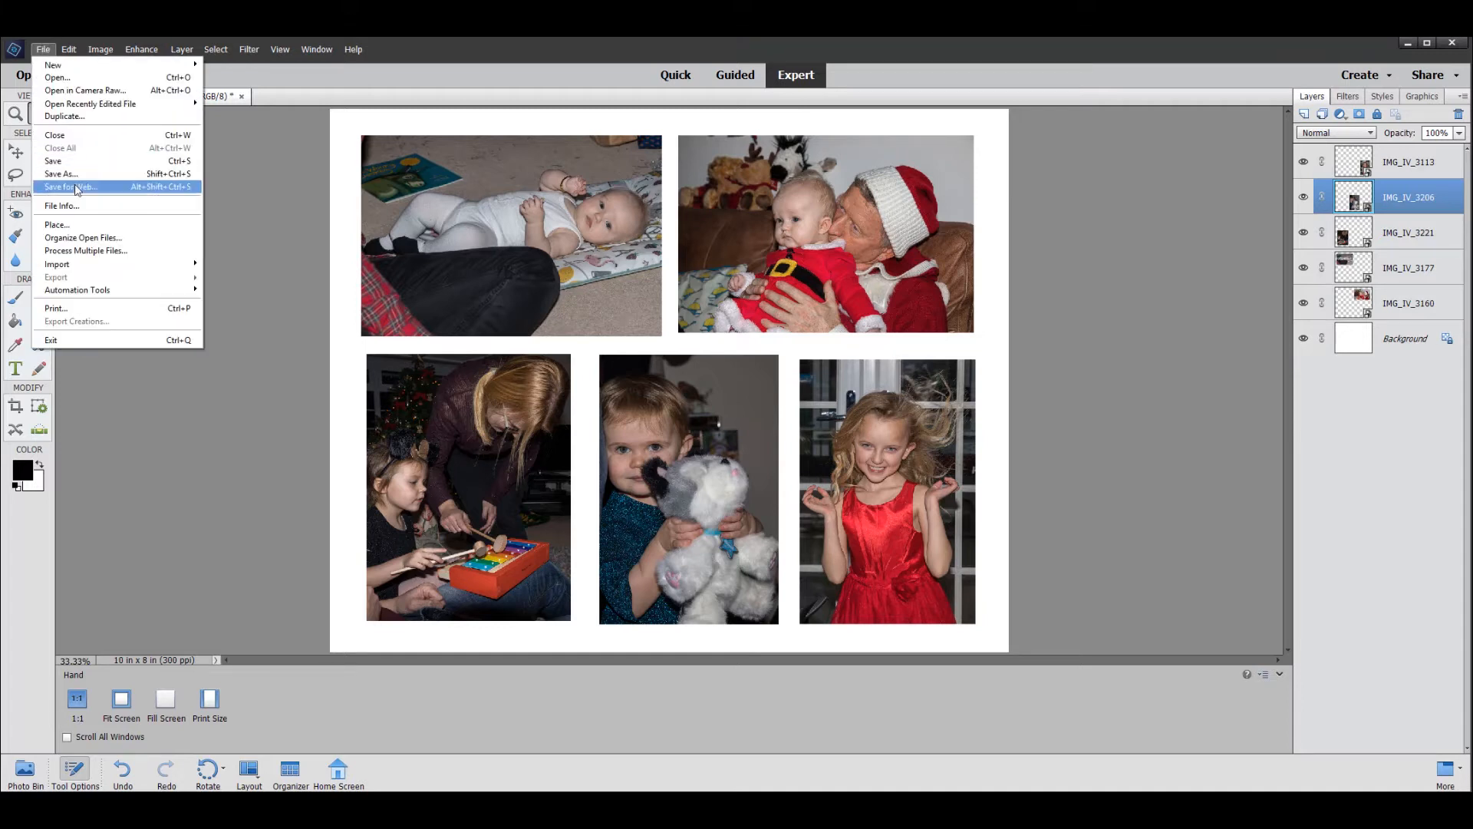
left_click(62, 174)
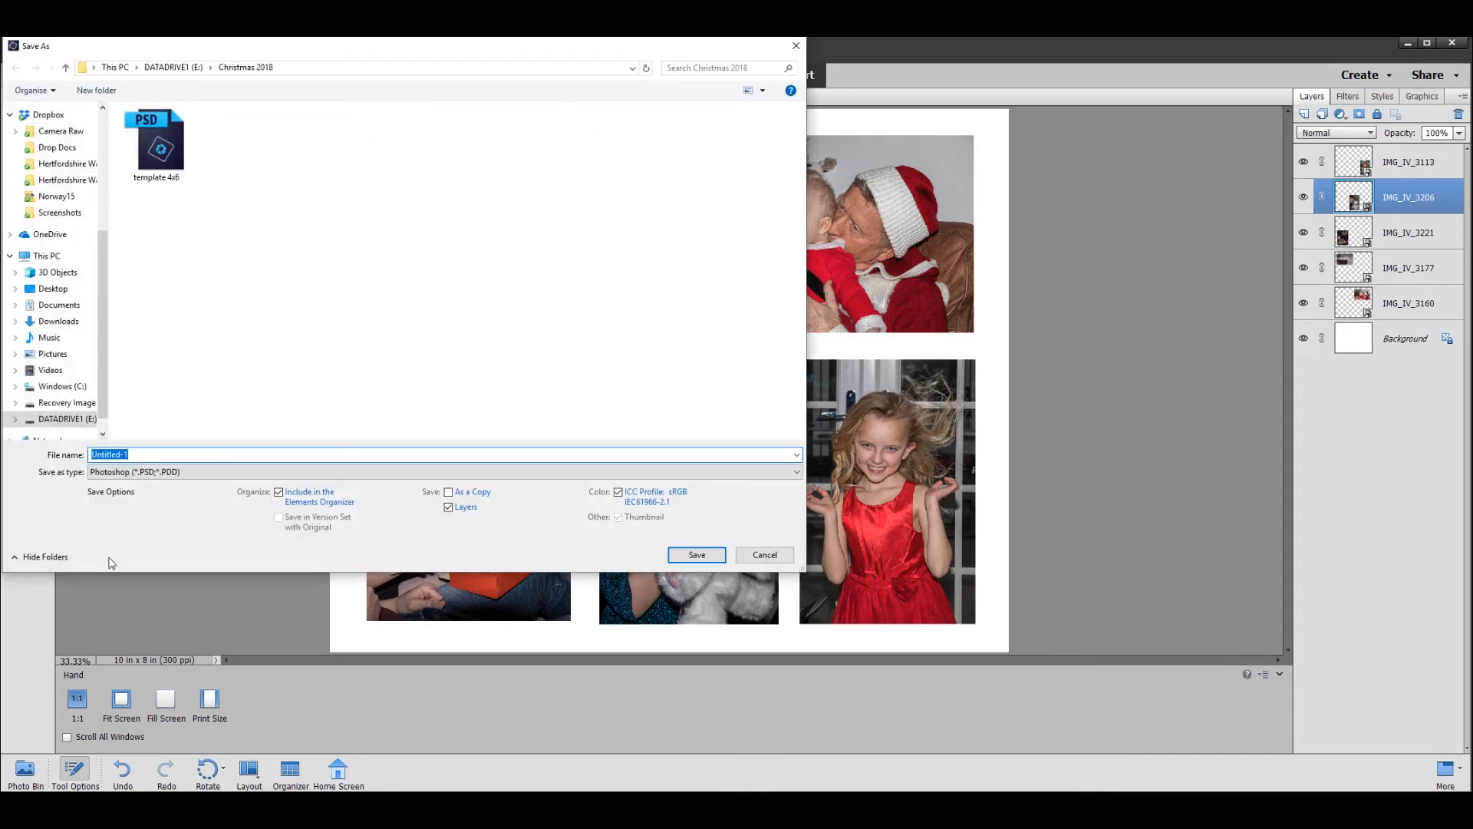
left_click(152, 454)
key("BackSpace")
key("BackSpace")
key("BackSpace")
key("BackSpace")
key("BackSpace")
key("BackSpace")
key("BackSpace")
key("BackSpace")
type("Xmas Collage")
left_click(703, 558)
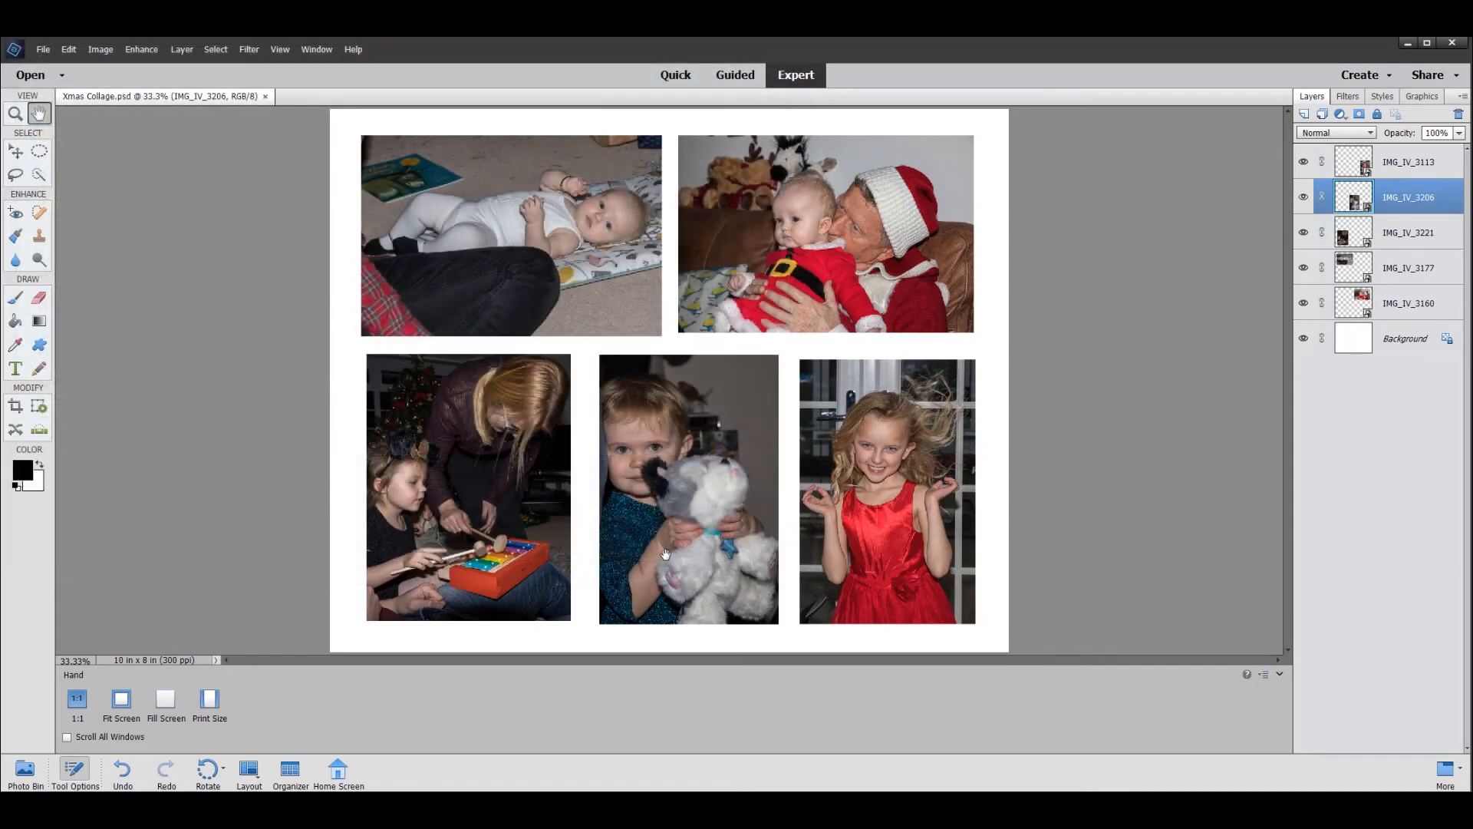
left_click(266, 96)
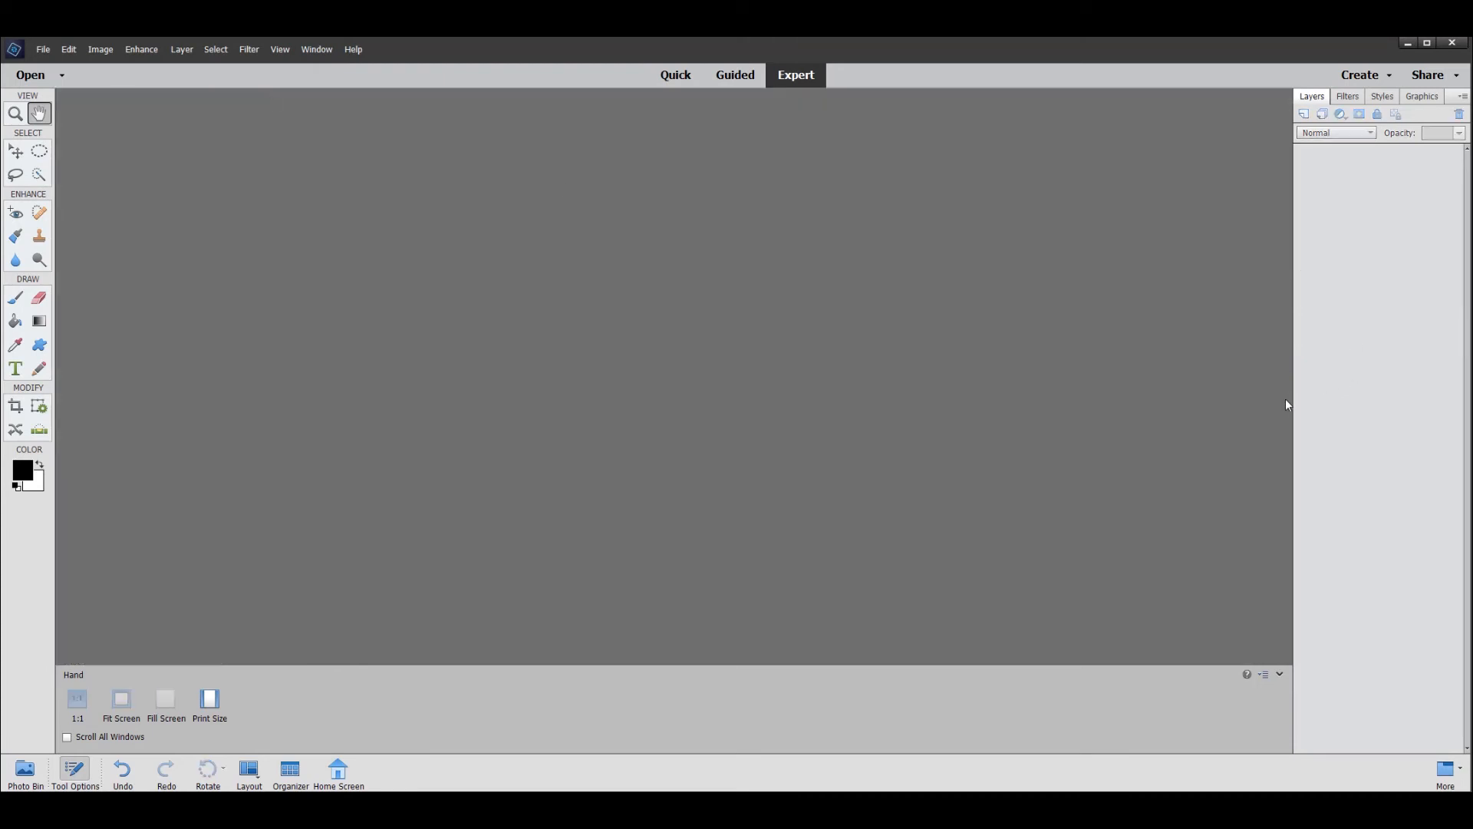